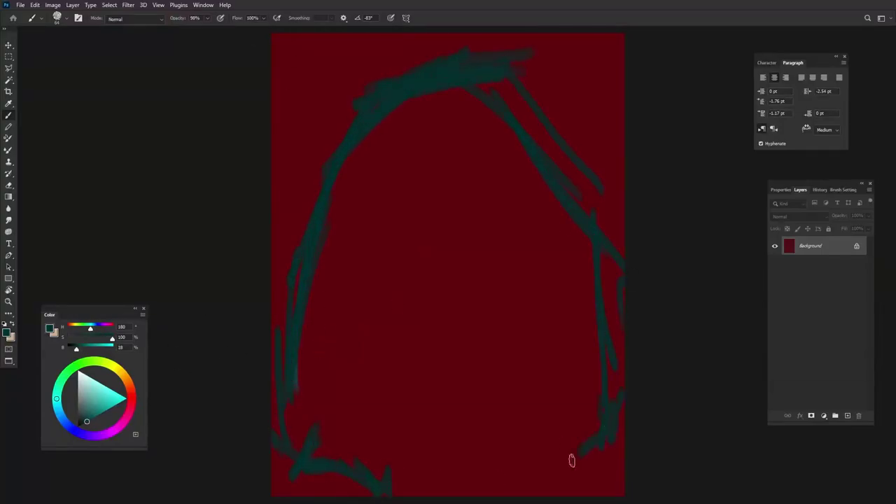
# Block in a dark teal head silhouette over the red background, with a lighter teal face.
pyautogui.moveTo(494, 241)
pyautogui.mouseDown()
pyautogui.moveTo(306, 286)
pyautogui.moveTo(555, 369)
pyautogui.moveTo(524, 120)
pyautogui.moveTo(319, 203)
pyautogui.moveTo(374, 115)
pyautogui.moveTo(311, 179)
pyautogui.mouseUp()
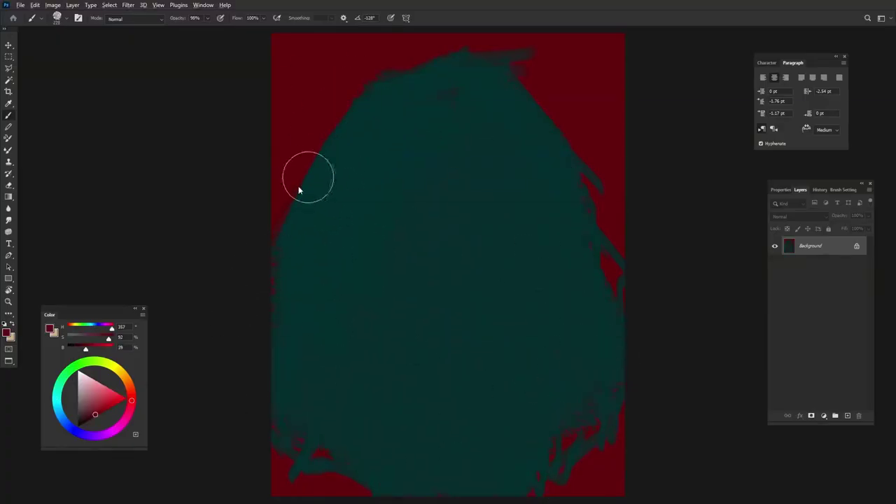
pyautogui.moveTo(572, 148); pyautogui.dragTo(627, 333)
pyautogui.keyDown('alt'); pyautogui.click(456, 221); pyautogui.keyUp('alt')
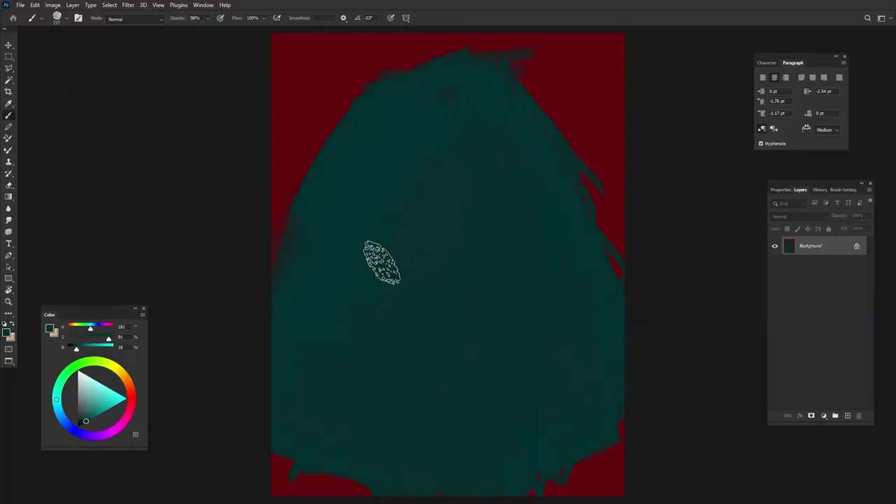
pyautogui.moveTo(361, 203)
pyautogui.mouseDown()
pyautogui.moveTo(372, 271)
pyautogui.moveTo(425, 400)
pyautogui.moveTo(513, 227)
pyautogui.moveTo(490, 392)
pyautogui.mouseUp()
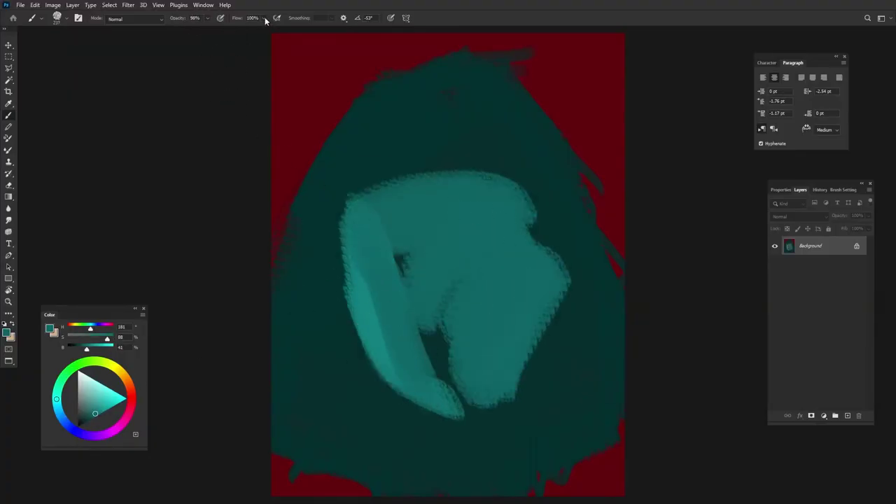
pyautogui.moveTo(238, 18); pyautogui.dragTo(210, 17)
# Lower the brush flow to 15% and move the Brush Settings panel aside.
pyautogui.moveTo(363, 294); pyautogui.dragTo(455, 406)
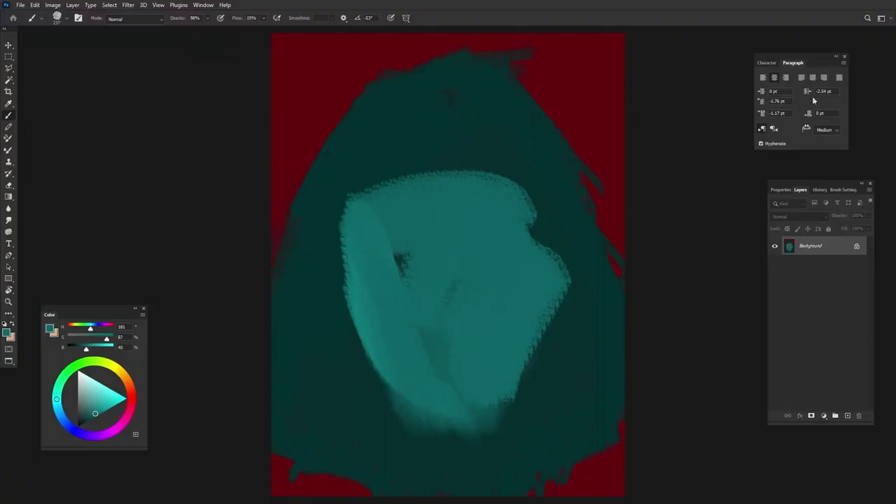
pyautogui.click(843, 189)
pyautogui.moveTo(728, 51); pyautogui.dragTo(654, 49)
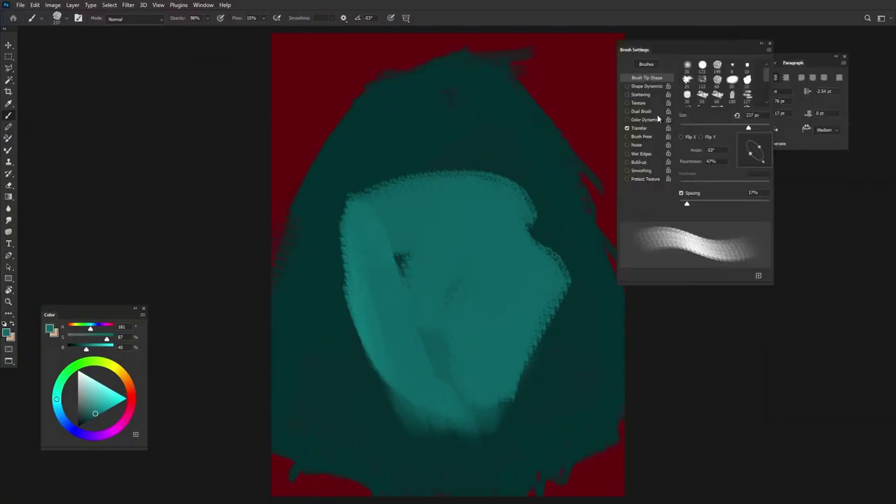
# Enable Transfer, collapse Brush Settings, then darken the face edges and extend the face upward.
pyautogui.click(638, 128)
pyautogui.doubleClick(748, 47)
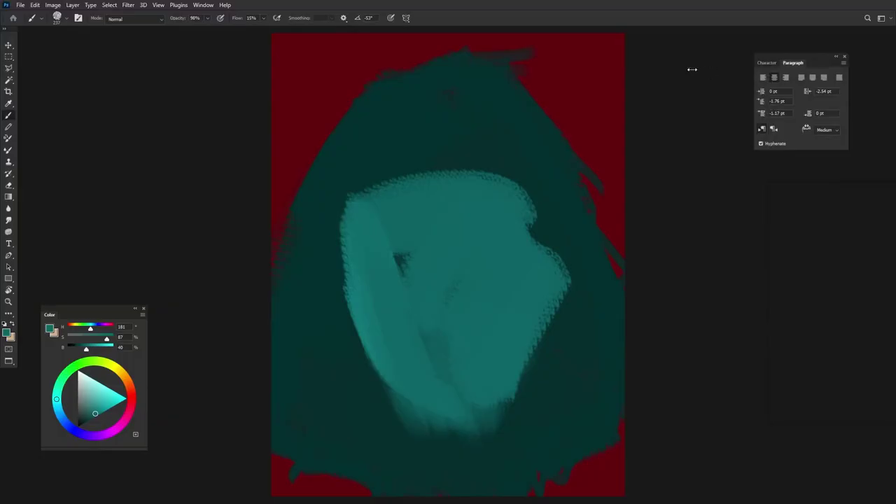
pyautogui.moveTo(370, 206); pyautogui.dragTo(364, 364)
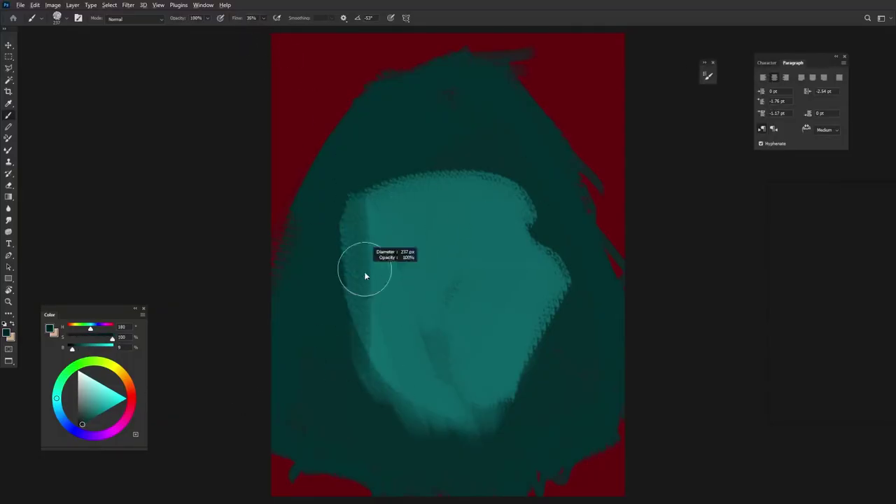
pyautogui.moveTo(343, 183)
pyautogui.mouseDown()
pyautogui.moveTo(324, 370)
pyautogui.moveTo(333, 256)
pyautogui.moveTo(282, 394)
pyautogui.mouseUp()
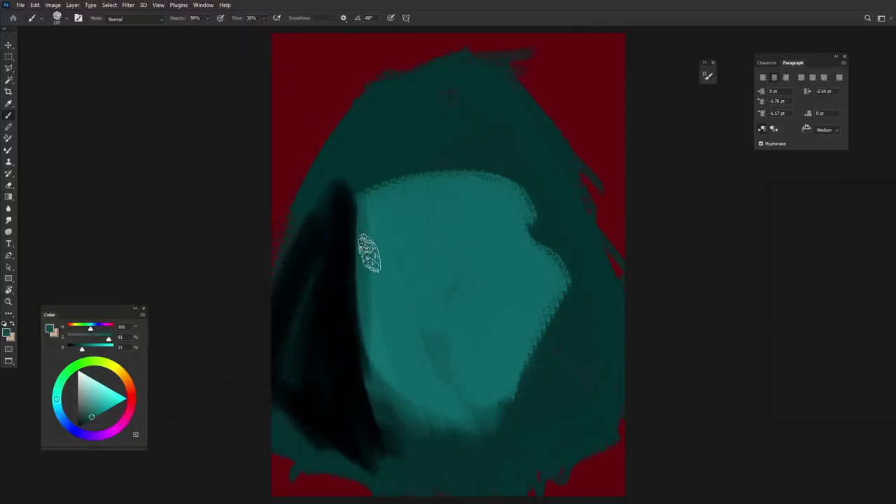
pyautogui.moveTo(368, 250); pyautogui.dragTo(396, 290)
pyautogui.keyDown('alt'); pyautogui.click(380, 164); pyautogui.keyUp('alt')
pyautogui.moveTo(380, 164)
pyautogui.mouseDown()
pyautogui.moveTo(461, 152)
pyautogui.moveTo(487, 210)
pyautogui.moveTo(376, 344)
pyautogui.moveTo(520, 380)
pyautogui.moveTo(418, 176)
pyautogui.mouseUp()
# Paint near-black hair across the top and left, then an orange stroke under the chin.
pyautogui.keyDown('alt'); pyautogui.keyDown('shift'); pyautogui.rightClick(432, 144); pyautogui.keyUp('shift'); pyautogui.keyUp('alt')
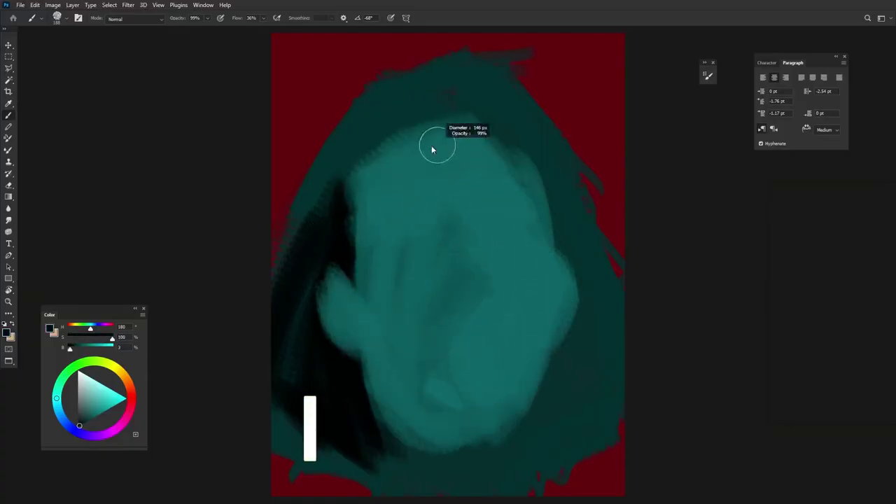
pyautogui.moveTo(432, 144)
pyautogui.mouseDown()
pyautogui.moveTo(424, 180)
pyautogui.moveTo(376, 136)
pyautogui.moveTo(294, 211)
pyautogui.moveTo(291, 316)
pyautogui.mouseUp()
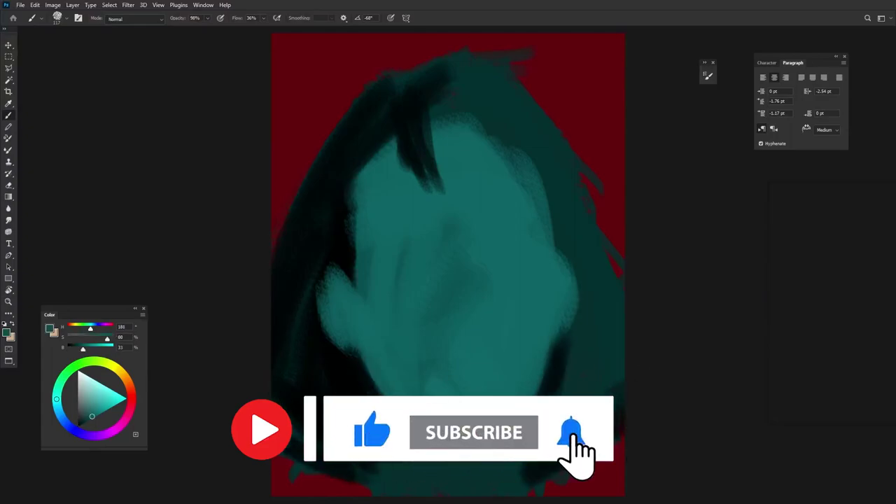
pyautogui.keyDown('alt'); pyautogui.keyDown('shift'); pyautogui.rightClick(374, 384); pyautogui.keyUp('shift'); pyautogui.keyUp('alt')
pyautogui.moveTo(368, 374)
pyautogui.mouseDown()
pyautogui.moveTo(420, 445)
pyautogui.moveTo(546, 371)
pyautogui.mouseUp()
pyautogui.keyDown('alt'); pyautogui.keyDown('shift'); pyautogui.rightClick(378, 389); pyautogui.keyUp('shift'); pyautogui.keyUp('alt')
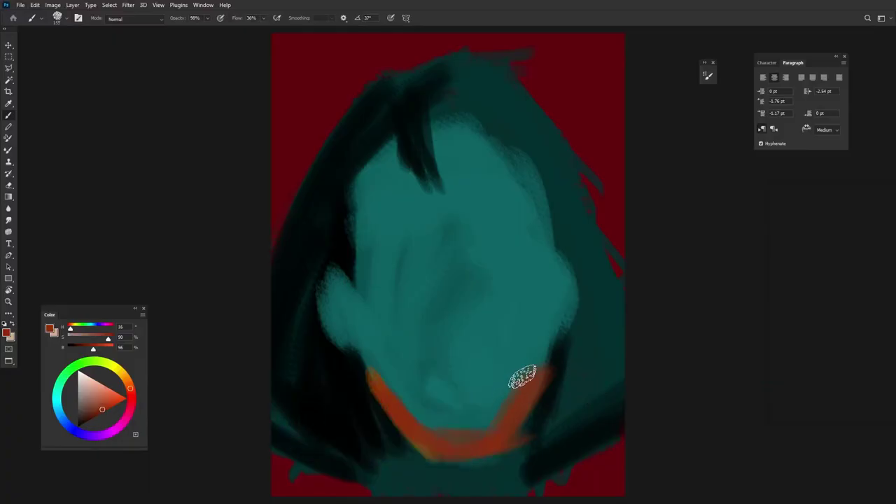
# Extend the orange jaw up the right side, dab an orange nose, and block in the left eye socket.
pyautogui.moveTo(532, 427); pyautogui.dragTo(565, 325)
pyautogui.keyDown('alt'); pyautogui.click(410, 422); pyautogui.keyUp('alt')
pyautogui.click(456, 302)
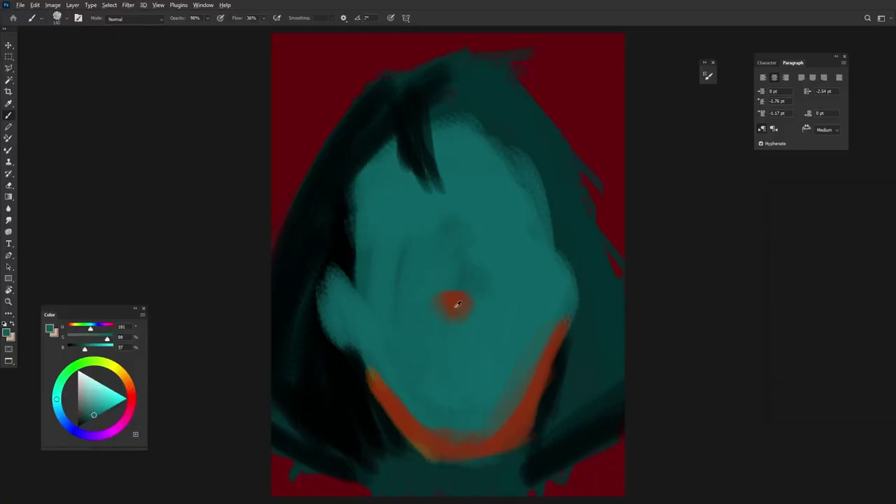
pyautogui.keyDown('alt'); pyautogui.click(420, 224); pyautogui.keyUp('alt')
pyautogui.moveTo(410, 266)
pyautogui.mouseDown()
pyautogui.moveTo(380, 260)
pyautogui.moveTo(406, 284)
pyautogui.moveTo(377, 301)
pyautogui.mouseUp()
pyautogui.keyDown('alt'); pyautogui.click(406, 259); pyautogui.keyUp('alt')
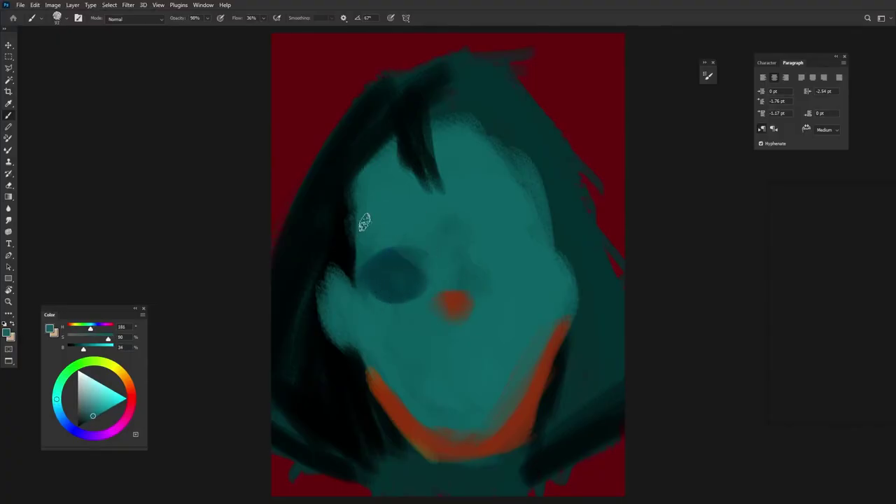
pyautogui.moveTo(381, 255); pyautogui.dragTo(409, 279)
# Paint a dark eyebrow and near-black and dark teal hair, ending in vertical bangs over the forehead.
pyautogui.keyDown('alt'); pyautogui.click(416, 163); pyautogui.keyUp('alt')
pyautogui.moveTo(420, 189); pyautogui.dragTo(344, 201)
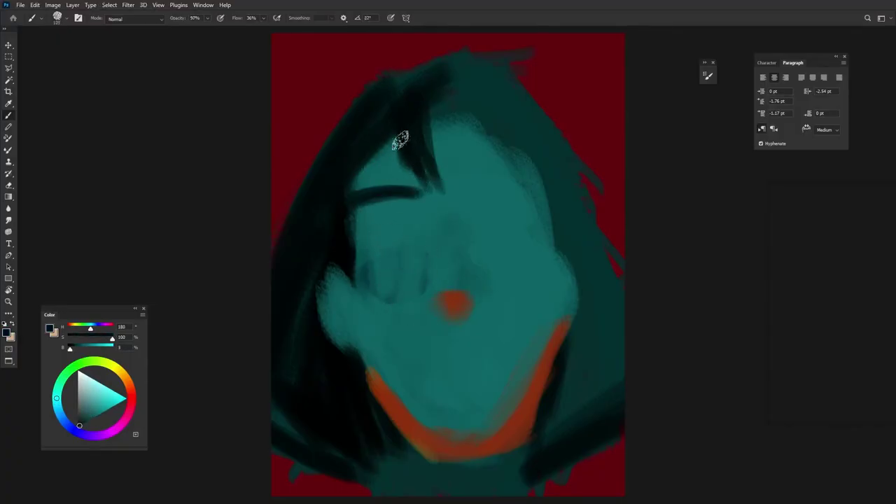
pyautogui.moveTo(401, 140)
pyautogui.mouseDown()
pyautogui.moveTo(413, 185)
pyautogui.moveTo(343, 196)
pyautogui.mouseUp()
pyautogui.moveTo(381, 81); pyautogui.dragTo(287, 242)
pyautogui.moveTo(417, 70)
pyautogui.mouseDown()
pyautogui.moveTo(367, 98)
pyautogui.moveTo(494, 65)
pyautogui.mouseUp()
pyautogui.keyDown('alt'); pyautogui.click(504, 105); pyautogui.keyUp('alt')
pyautogui.moveTo(424, 105)
pyautogui.mouseDown()
pyautogui.moveTo(515, 88)
pyautogui.moveTo(553, 143)
pyautogui.mouseUp()
pyautogui.moveTo(464, 116); pyautogui.dragTo(459, 199)
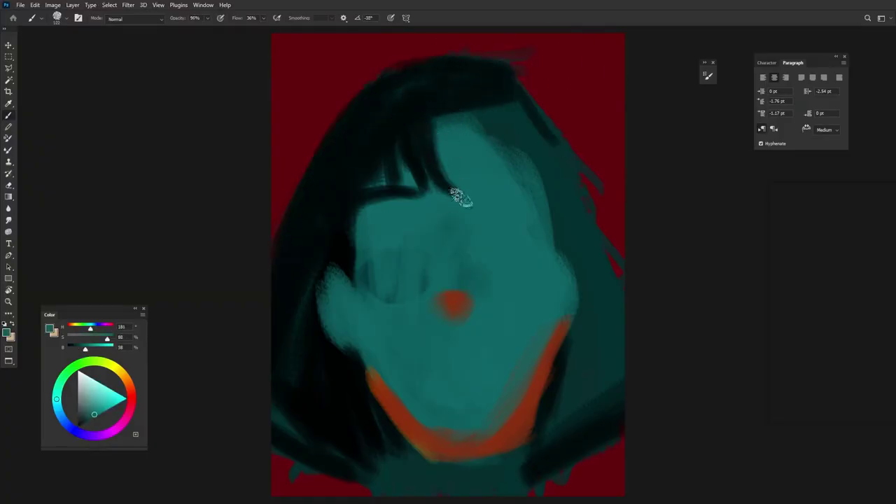
pyautogui.keyDown('alt'); pyautogui.click(448, 91); pyautogui.keyUp('alt')
pyautogui.moveTo(441, 112); pyautogui.dragTo(459, 192)
pyautogui.moveTo(472, 105); pyautogui.dragTo(483, 193)
pyautogui.moveTo(507, 98)
pyautogui.mouseDown()
pyautogui.moveTo(522, 196)
pyautogui.moveTo(555, 176)
pyautogui.moveTo(503, 185)
pyautogui.mouseUp()
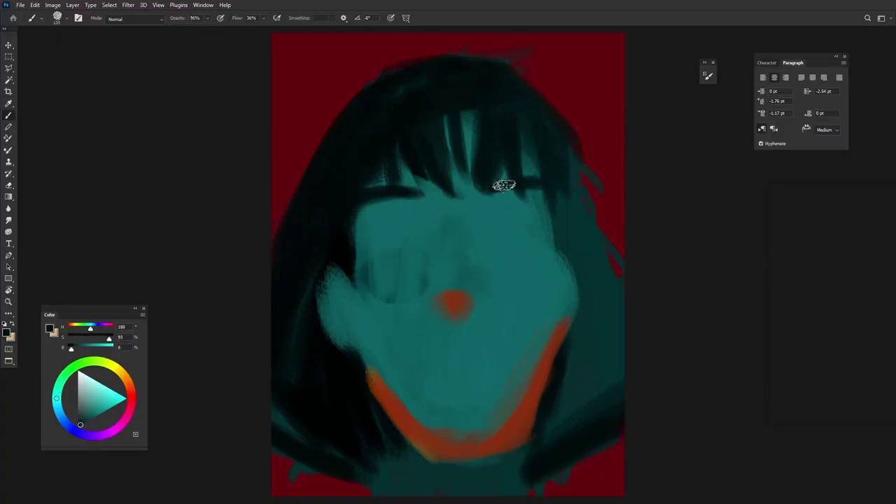
# Shade both eye sockets with a slightly darker teal.
pyautogui.keyDown('alt'); pyautogui.click(421, 171); pyautogui.keyUp('alt')
pyautogui.moveTo(364, 217)
pyautogui.mouseDown()
pyautogui.moveTo(413, 234)
pyautogui.moveTo(417, 259)
pyautogui.mouseUp()
pyautogui.moveTo(483, 213); pyautogui.dragTo(543, 231)
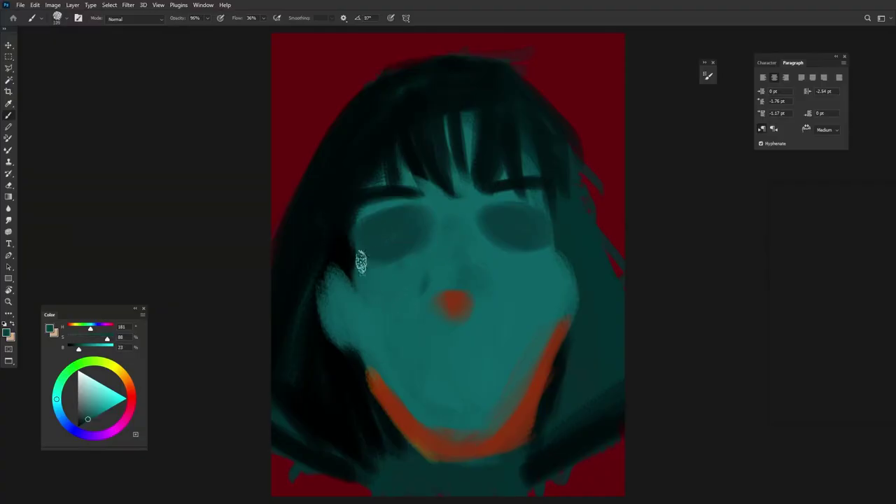
# Widen the left cheek in lighter teal and darken the hair along both face edges.
pyautogui.keyDown('alt'); pyautogui.click(360, 262); pyautogui.keyUp('alt')
pyautogui.moveTo(366, 256)
pyautogui.mouseDown()
pyautogui.moveTo(356, 206)
pyautogui.moveTo(344, 266)
pyautogui.moveTo(355, 302)
pyautogui.mouseUp()
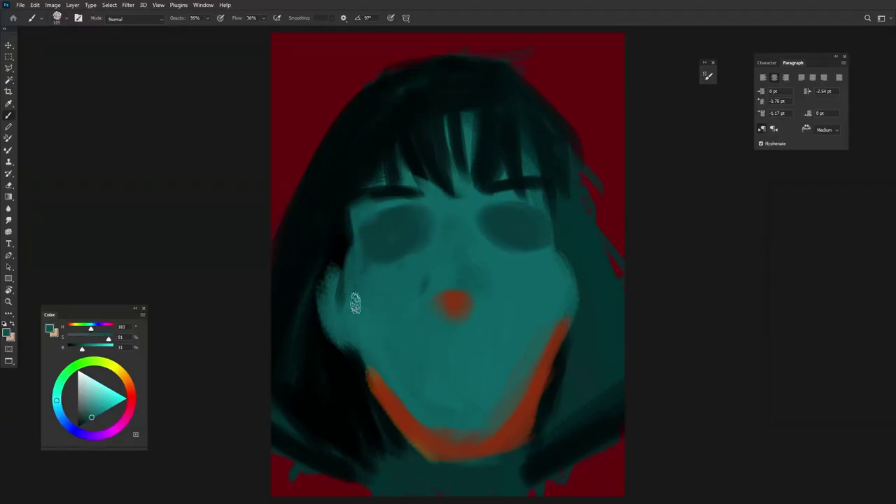
pyautogui.keyDown('alt'); pyautogui.click(328, 285); pyautogui.keyUp('alt')
pyautogui.moveTo(322, 260); pyautogui.dragTo(330, 343)
pyautogui.keyDown('alt'); pyautogui.click(541, 268); pyautogui.keyUp('alt')
pyautogui.moveTo(558, 202)
pyautogui.mouseDown()
pyautogui.moveTo(527, 135)
pyautogui.moveTo(396, 146)
pyautogui.mouseUp()
# Highlight the nose bridge between the eyes with a lighter teal.
pyautogui.keyDown('alt'); pyautogui.click(557, 232); pyautogui.keyUp('alt')
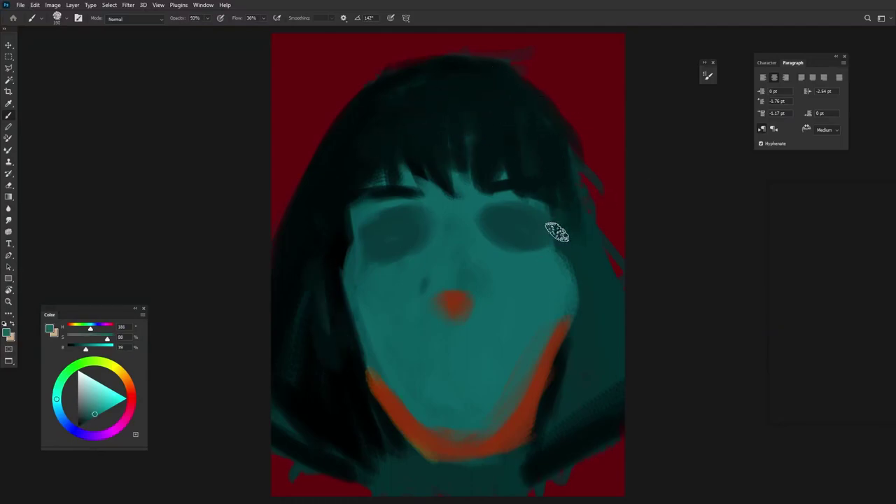
pyautogui.keyDown('alt'); pyautogui.click(448, 224); pyautogui.keyUp('alt')
pyautogui.moveTo(450, 235)
pyautogui.mouseDown()
pyautogui.moveTo(416, 255)
pyautogui.moveTo(458, 231)
pyautogui.moveTo(389, 236)
pyautogui.moveTo(356, 227)
pyautogui.mouseUp()
pyautogui.keyDown('alt'); pyautogui.click(437, 212); pyautogui.keyUp('alt')
pyautogui.keyDown('alt'); pyautogui.click(392, 224); pyautogui.keyUp('alt')
# Add lighter and near-black teal strokes to the hair, then streak dark blue highlights across the bangs.
pyautogui.keyDown('alt'); pyautogui.click(550, 190); pyautogui.keyUp('alt')
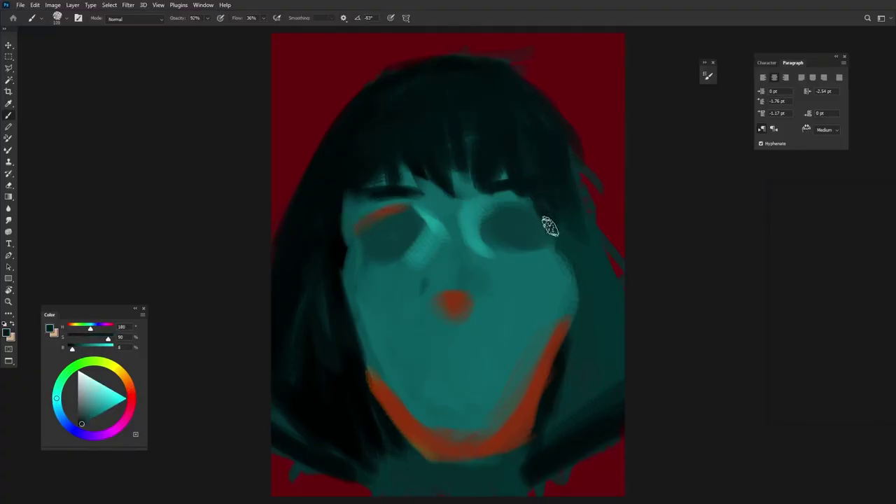
pyautogui.keyDown('alt'); pyautogui.click(570, 155); pyautogui.keyUp('alt')
pyautogui.moveTo(368, 135); pyautogui.dragTo(408, 79)
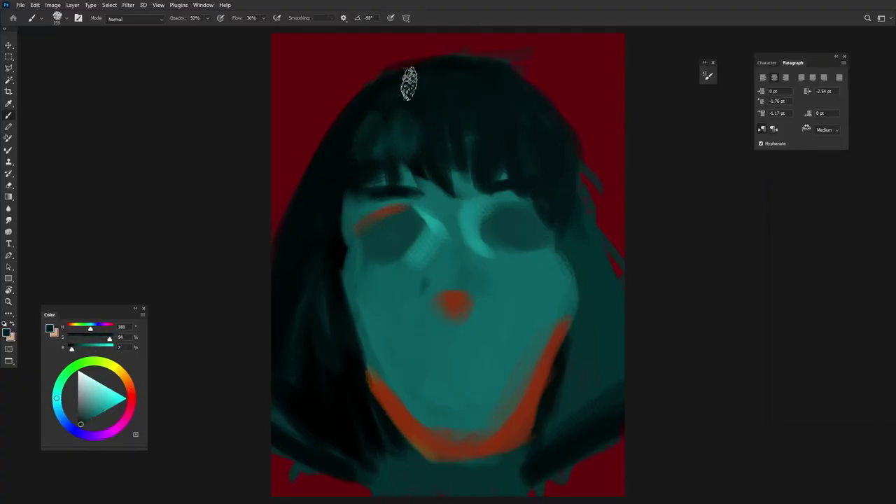
pyautogui.keyDown('alt'); pyautogui.click(611, 125); pyautogui.keyUp('alt')
pyautogui.moveTo(413, 160); pyautogui.dragTo(383, 127)
pyautogui.keyDown('alt'); pyautogui.click(384, 127); pyautogui.keyUp('alt')
pyautogui.moveTo(504, 155)
pyautogui.mouseDown()
pyautogui.moveTo(534, 142)
pyautogui.moveTo(490, 110)
pyautogui.mouseUp()
pyautogui.keyDown('alt'); pyautogui.click(534, 142); pyautogui.keyUp('alt')
pyautogui.keyDown('alt'); pyautogui.click(504, 126); pyautogui.keyUp('alt')
# Extend the blue down the left hair and deepen both hair sides with dark teal.
pyautogui.moveTo(402, 137); pyautogui.dragTo(303, 224)
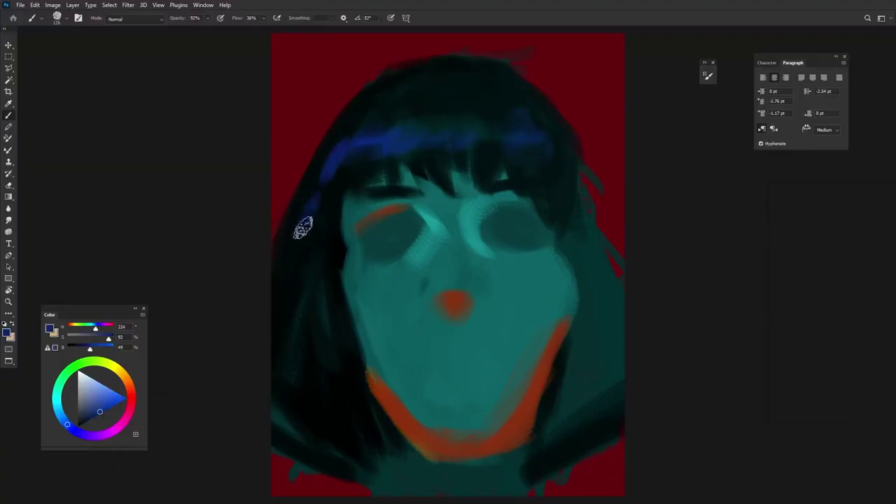
pyautogui.keyDown('alt'); pyautogui.click(571, 203); pyautogui.keyUp('alt')
pyautogui.moveTo(570, 203)
pyautogui.mouseDown()
pyautogui.moveTo(574, 174)
pyautogui.moveTo(579, 216)
pyautogui.moveTo(563, 350)
pyautogui.mouseUp()
pyautogui.keyDown('alt'); pyautogui.click(336, 234); pyautogui.keyUp('alt')
pyautogui.moveTo(336, 233); pyautogui.dragTo(373, 395)
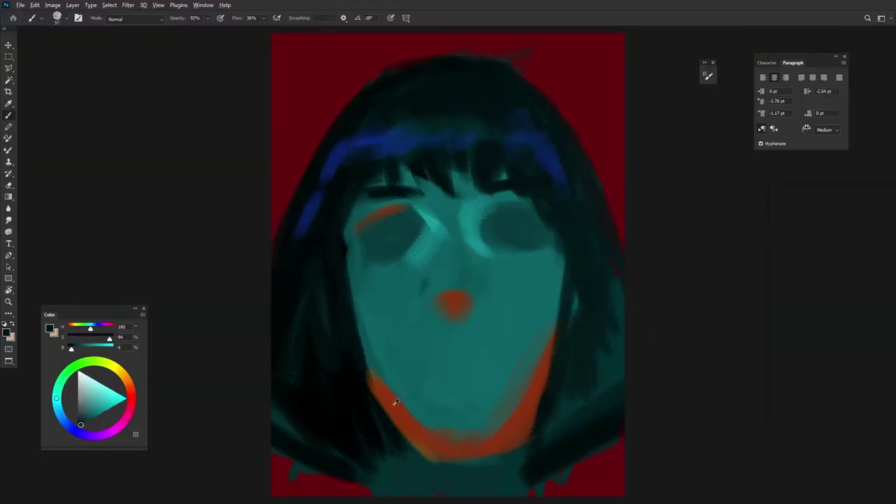
# Paint the neck below the jaw orange-red and extend the orange up the right cheek.
pyautogui.keyDown('alt'); pyautogui.click(395, 401); pyautogui.keyUp('alt')
pyautogui.keyDown('alt'); pyautogui.click(524, 406); pyautogui.keyUp('alt')
pyautogui.moveTo(524, 406)
pyautogui.mouseDown()
pyautogui.moveTo(466, 489)
pyautogui.moveTo(504, 448)
pyautogui.mouseUp()
pyautogui.moveTo(545, 365); pyautogui.dragTo(564, 284)
pyautogui.keyDown('alt'); pyautogui.click(484, 277); pyautogui.keyUp('alt')
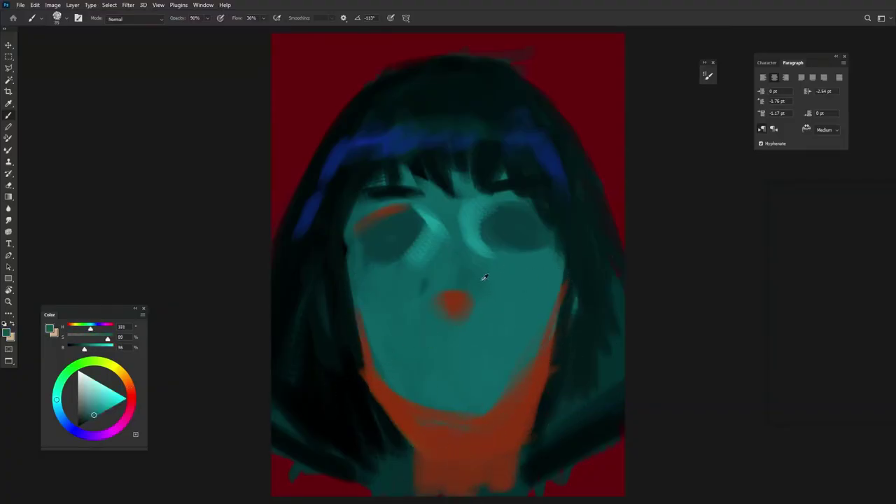
# Reshade the eye sockets and draw dark closed-eyelid lines across both eyes.
pyautogui.moveTo(438, 228)
pyautogui.mouseDown()
pyautogui.moveTo(490, 179)
pyautogui.moveTo(403, 173)
pyautogui.mouseUp()
pyautogui.keyDown('alt'); pyautogui.click(390, 187); pyautogui.keyUp('alt')
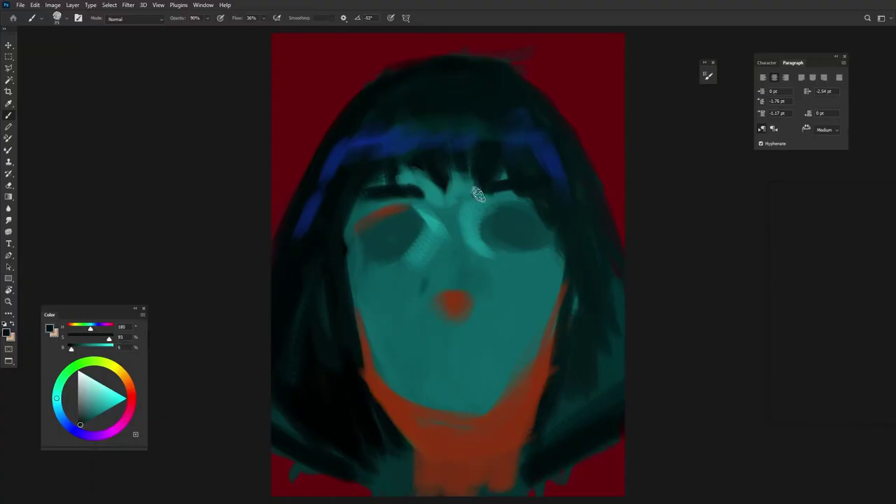
pyautogui.moveTo(378, 237); pyautogui.dragTo(406, 231)
pyautogui.keyDown('alt'); pyautogui.click(511, 228); pyautogui.keyUp('alt')
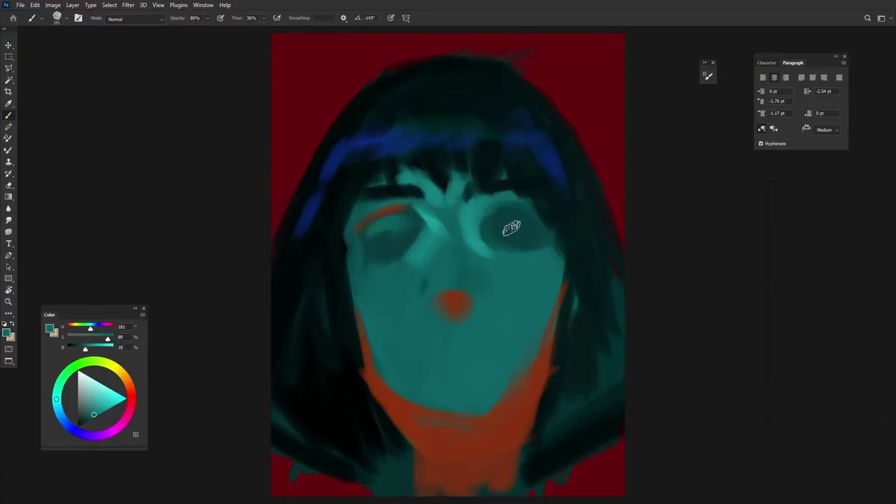
pyautogui.keyDown('alt'); pyautogui.click(507, 219); pyautogui.keyUp('alt')
pyautogui.moveTo(441, 231)
pyautogui.mouseDown()
pyautogui.moveTo(384, 234)
pyautogui.moveTo(419, 234)
pyautogui.mouseUp()
pyautogui.keyDown('alt'); pyautogui.click(364, 242); pyautogui.keyUp('alt')
pyautogui.moveTo(532, 229); pyautogui.dragTo(489, 236)
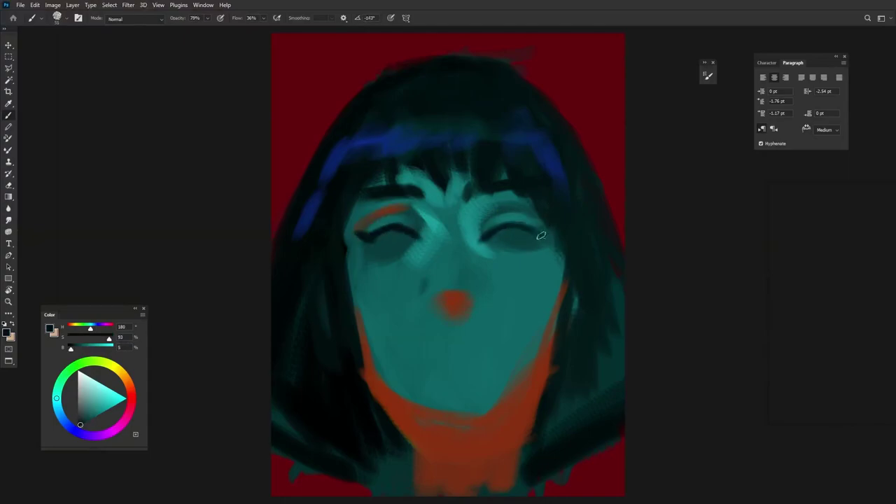
# Paint a pale teal highlight down the nose bridge and tip.
pyautogui.keyDown('alt'); pyautogui.click(517, 207); pyautogui.keyUp('alt')
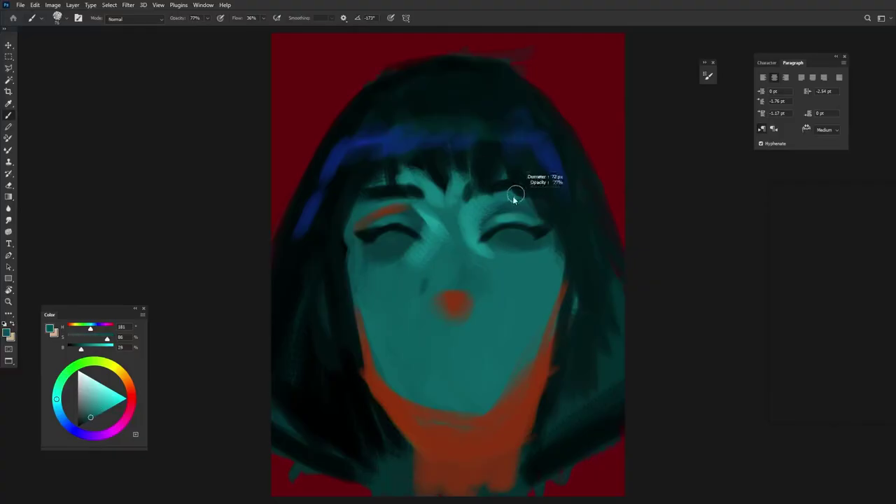
pyautogui.moveTo(515, 196)
pyautogui.mouseDown()
pyautogui.moveTo(477, 224)
pyautogui.moveTo(445, 210)
pyautogui.mouseUp()
pyautogui.keyDown('alt'); pyautogui.click(425, 219); pyautogui.keyUp('alt')
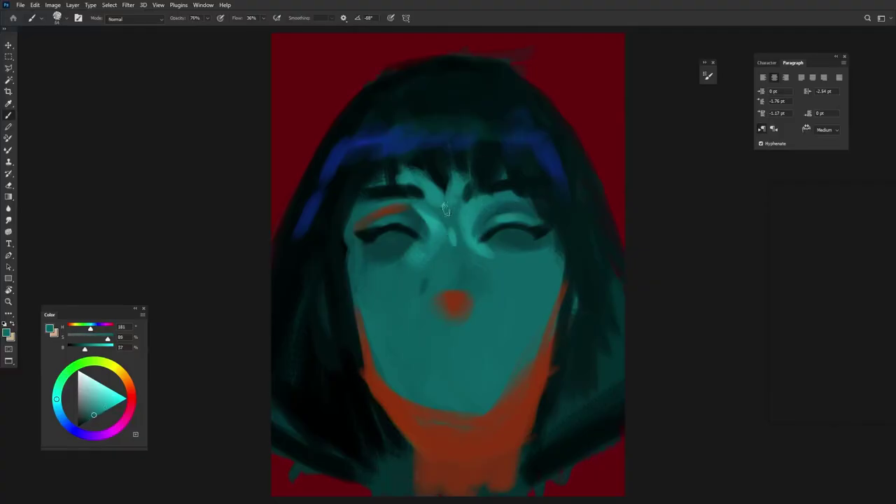
pyautogui.keyDown('alt'); pyautogui.click(484, 215); pyautogui.keyUp('alt')
pyautogui.keyDown('alt'); pyautogui.click(452, 233); pyautogui.keyUp('alt')
pyautogui.keyDown('alt'); pyautogui.click(410, 250); pyautogui.keyUp('alt')
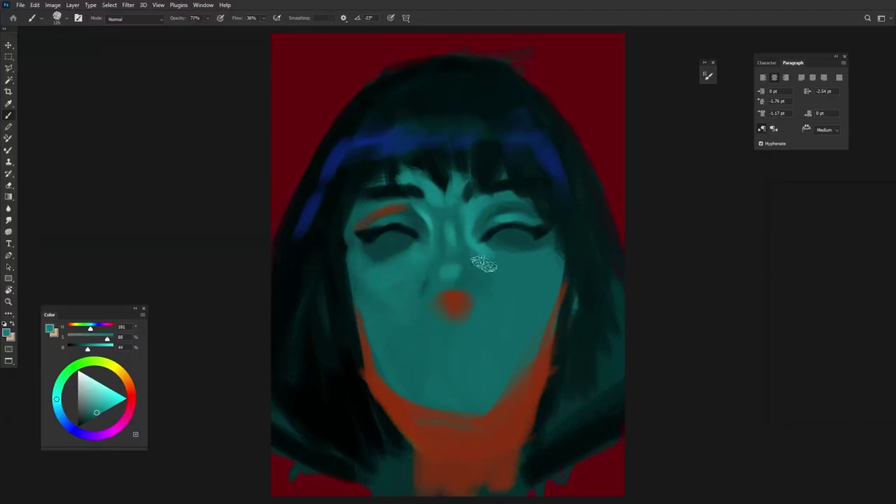
pyautogui.keyDown('alt'); pyautogui.click(539, 277); pyautogui.keyUp('alt')
# Stroke dark purple lines beneath both eyes.
pyautogui.keyDown('alt'); pyautogui.click(359, 272); pyautogui.keyUp('alt')
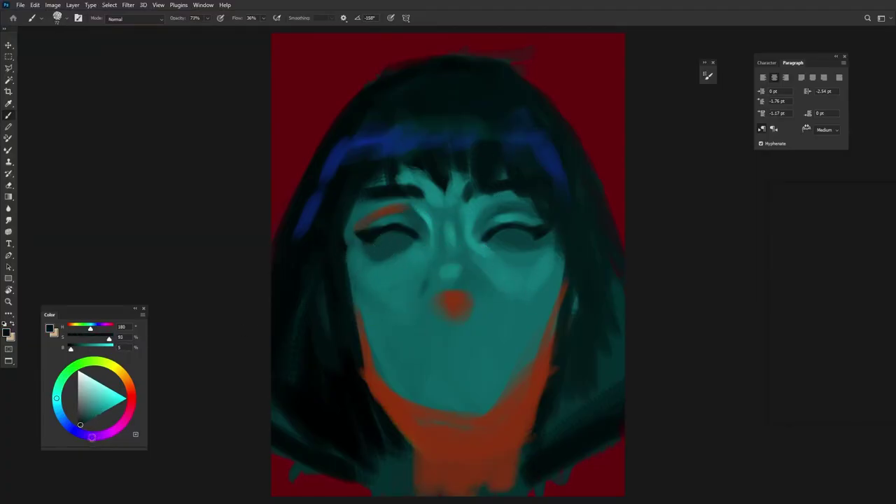
pyautogui.keyDown('alt'); pyautogui.click(367, 250); pyautogui.keyUp('alt')
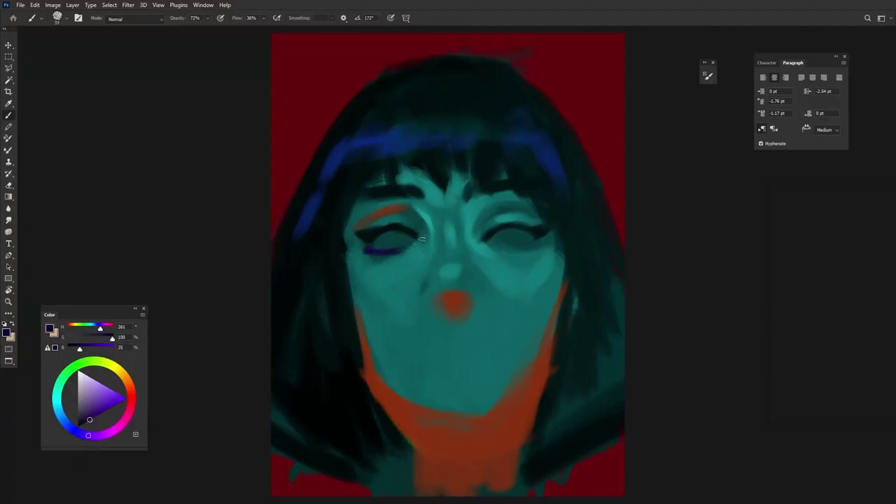
pyautogui.keyDown('alt'); pyautogui.click(451, 265); pyautogui.keyUp('alt')
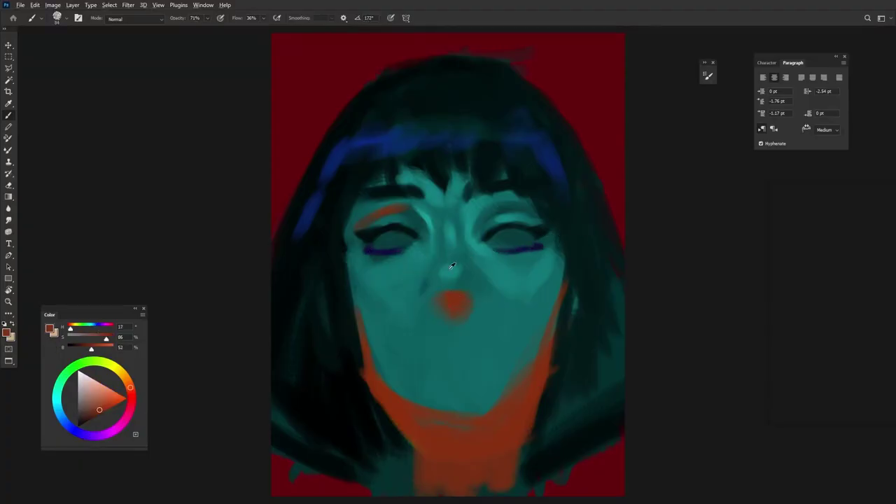
pyautogui.keyDown('alt'); pyautogui.click(451, 282); pyautogui.keyUp('alt')
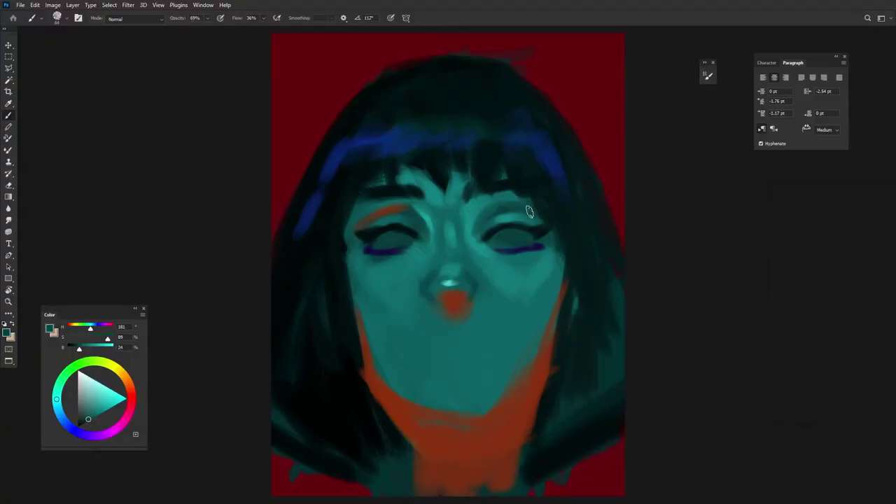
# Paint near-black hair along the left temple.
pyautogui.keyDown('alt'); pyautogui.click(538, 219); pyautogui.keyUp('alt')
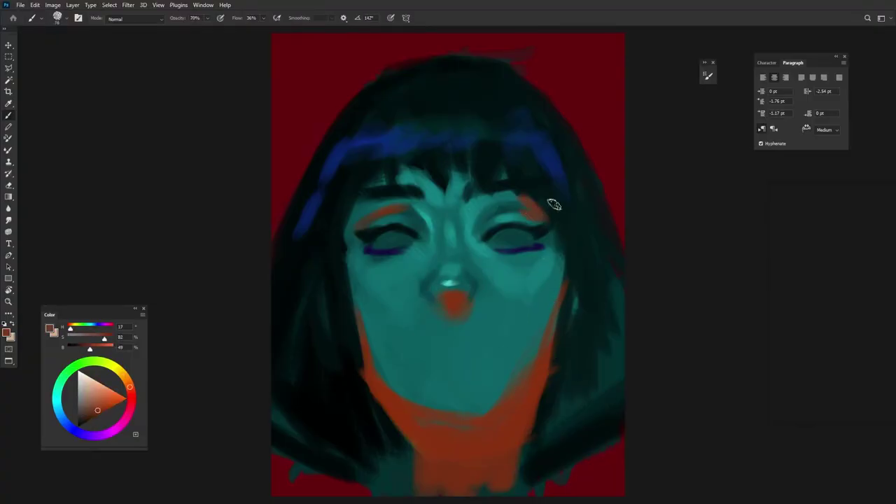
pyautogui.keyDown('alt'); pyautogui.click(544, 199); pyautogui.keyUp('alt')
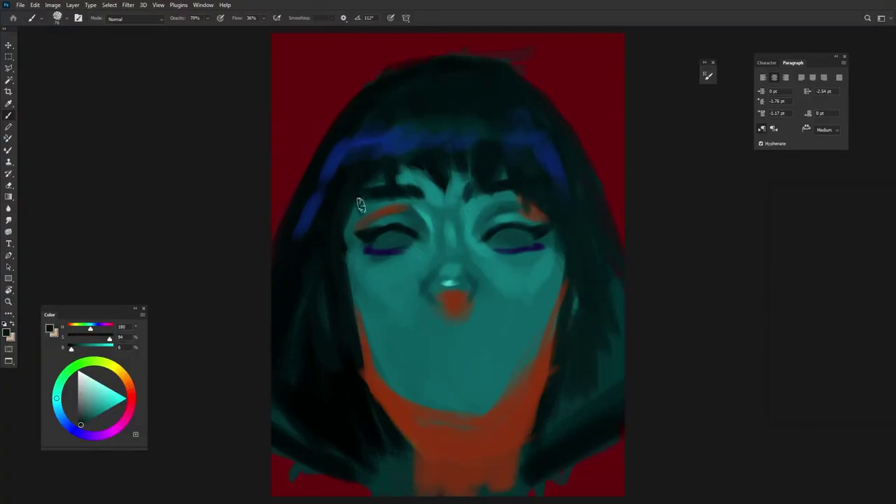
pyautogui.moveTo(363, 210); pyautogui.dragTo(350, 242)
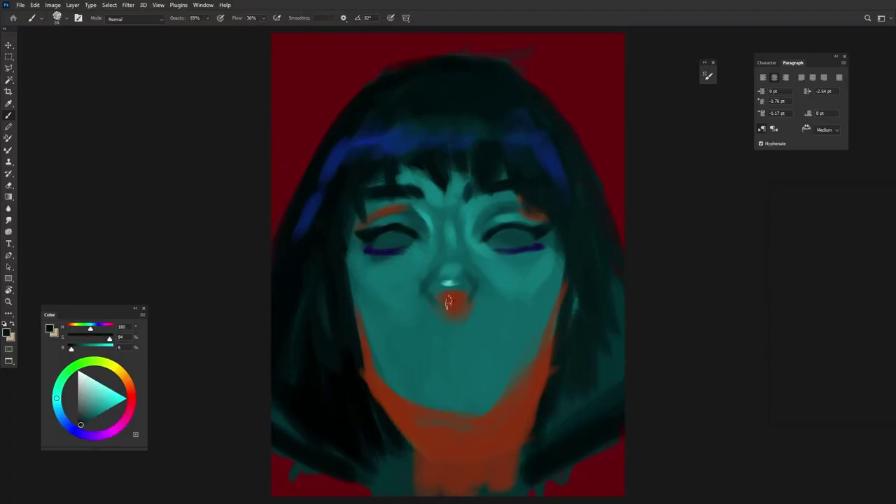
pyautogui.moveTo(449, 301); pyautogui.dragTo(441, 294)
# Shade the nose tip with orange-red and teal tones.
pyautogui.keyDown('alt'); pyautogui.click(455, 301); pyautogui.keyUp('alt')
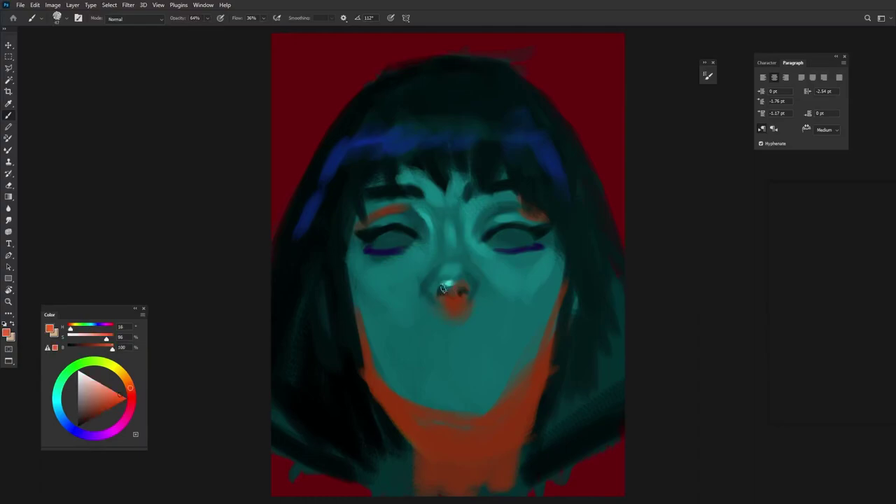
pyautogui.keyDown('alt'); pyautogui.click(468, 288); pyautogui.keyUp('alt')
pyautogui.keyDown('alt'); pyautogui.click(454, 282); pyautogui.keyUp('alt')
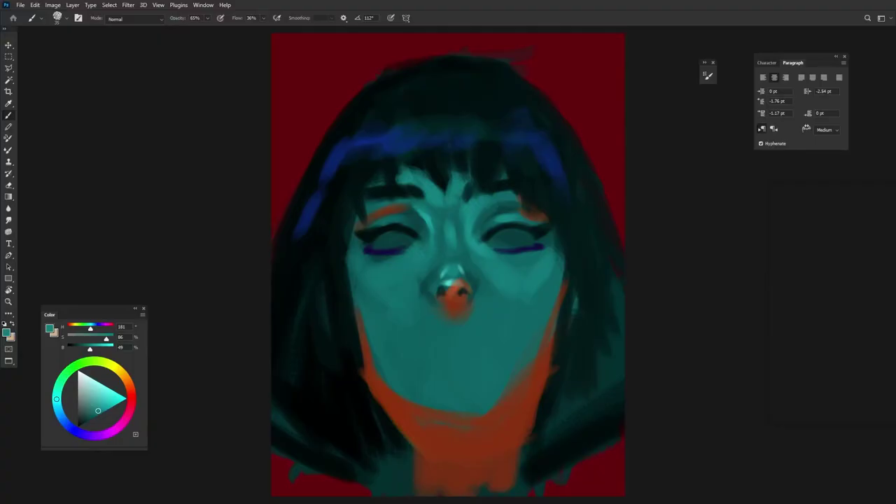
pyautogui.keyDown('alt'); pyautogui.click(448, 287); pyautogui.keyUp('alt')
pyautogui.keyDown('alt'); pyautogui.click(454, 280); pyautogui.keyUp('alt')
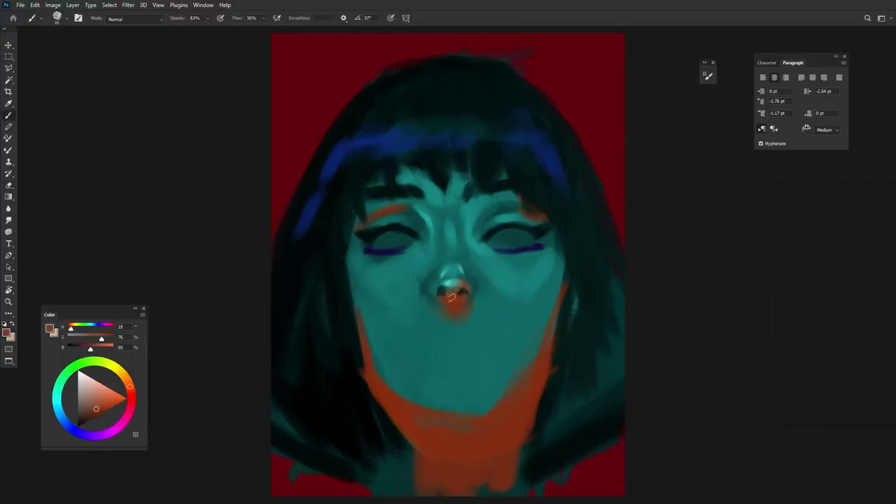
pyautogui.moveTo(442, 301); pyautogui.dragTo(460, 306)
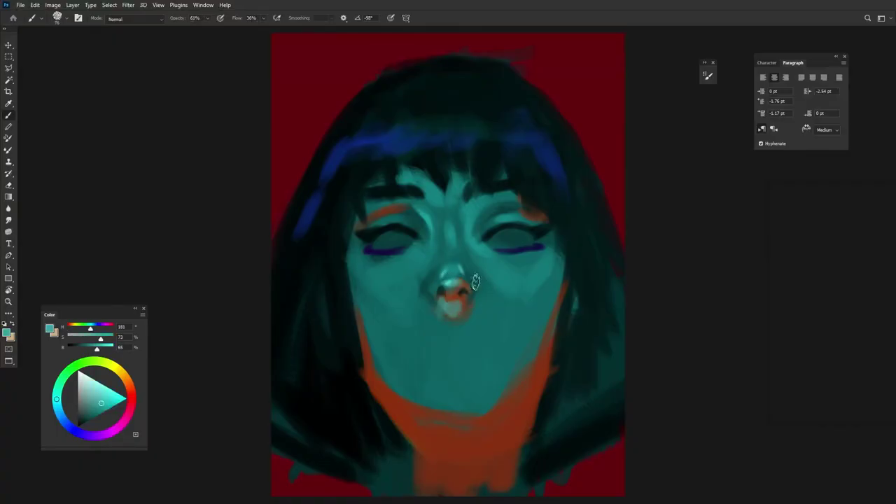
# Paint full dark red upper and lower lips below the nose.
pyautogui.keyDown('alt'); pyautogui.click(449, 297); pyautogui.keyUp('alt')
pyautogui.moveTo(441, 325)
pyautogui.mouseDown()
pyautogui.moveTo(472, 344)
pyautogui.moveTo(465, 331)
pyautogui.mouseUp()
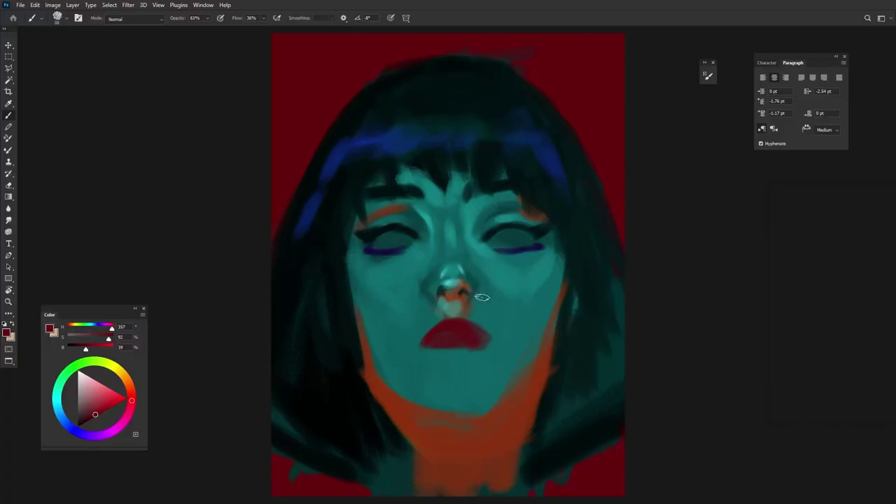
pyautogui.keyDown('alt'); pyautogui.click(494, 314); pyautogui.keyUp('alt')
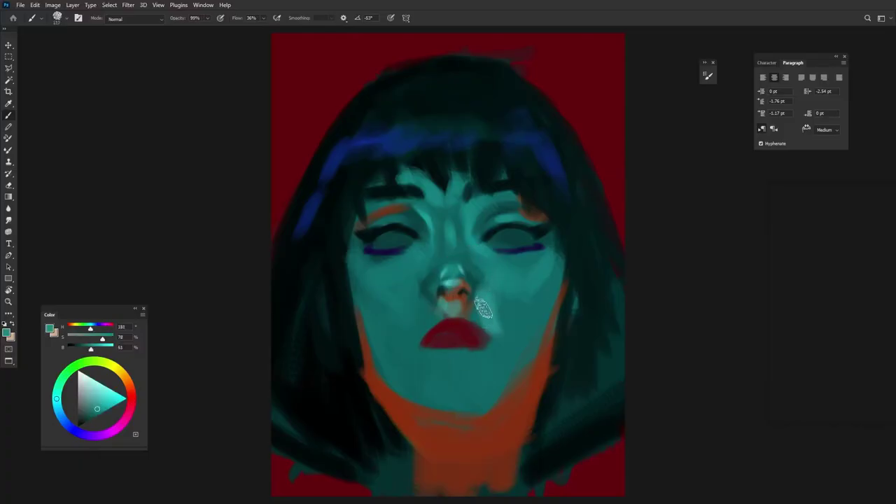
pyautogui.keyDown('alt'); pyautogui.click(493, 319); pyautogui.keyUp('alt')
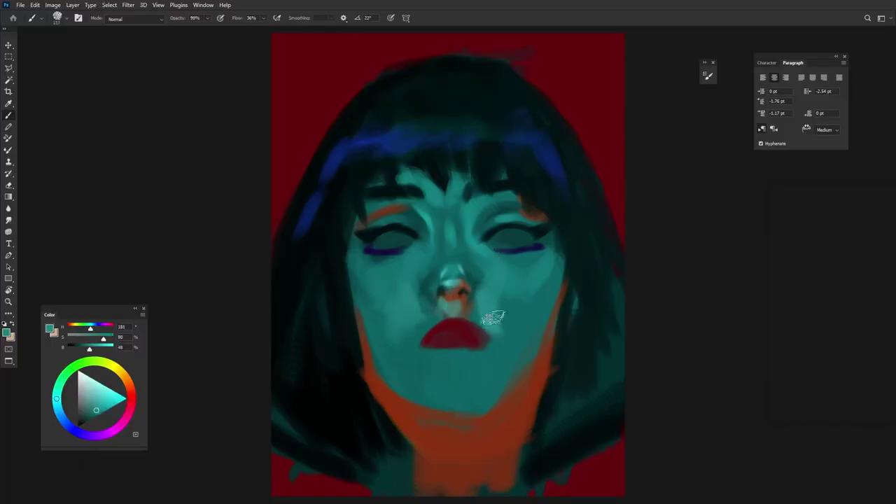
# Shade the nostrils in orange-brown and teal, then add a pale highlight on the chin.
pyautogui.keyDown('alt'); pyautogui.click(473, 288); pyautogui.keyUp('alt')
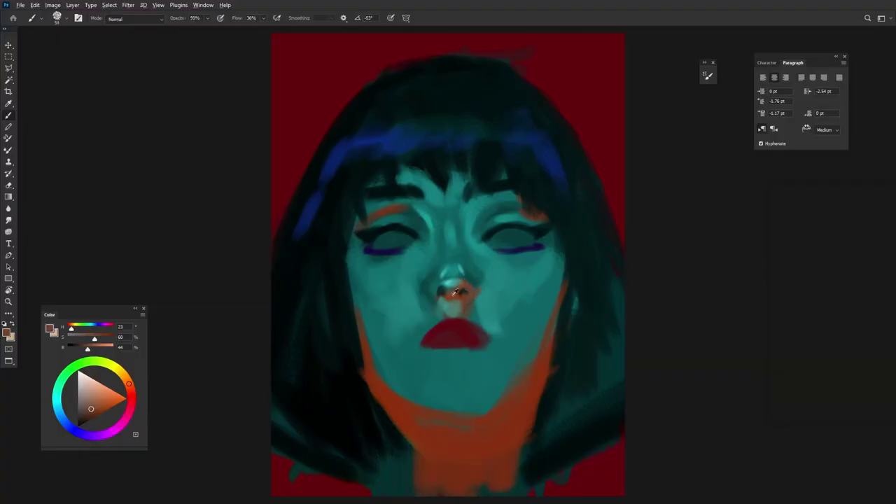
pyautogui.keyDown('alt'); pyautogui.click(454, 293); pyautogui.keyUp('alt')
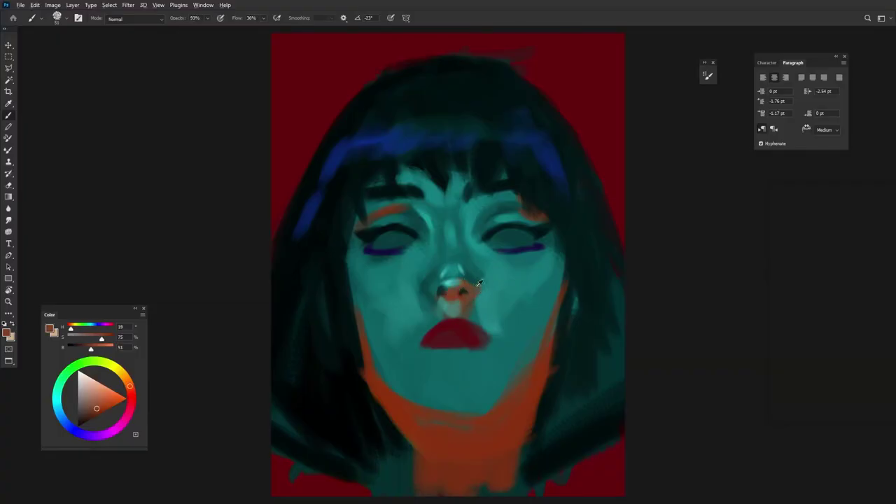
pyautogui.keyDown('alt'); pyautogui.click(441, 280); pyautogui.keyUp('alt')
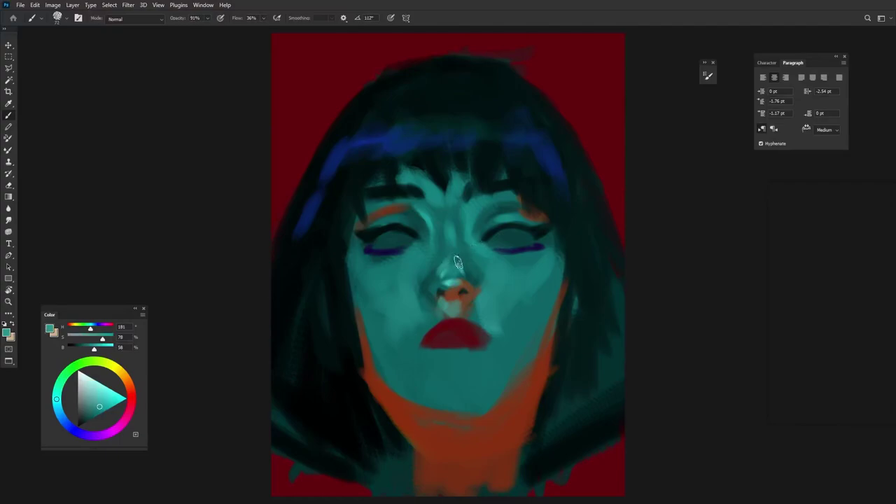
pyautogui.keyDown('alt'); pyautogui.click(423, 285); pyautogui.keyUp('alt')
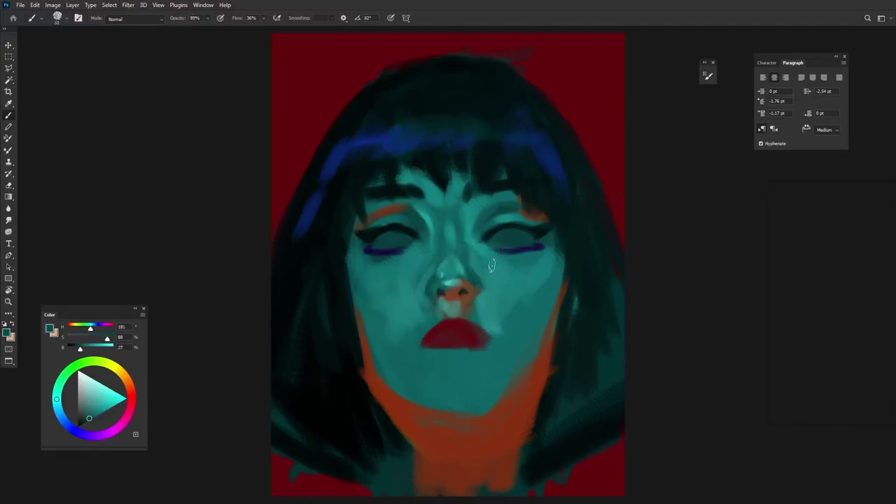
pyautogui.keyDown('alt'); pyautogui.click(463, 305); pyautogui.keyUp('alt')
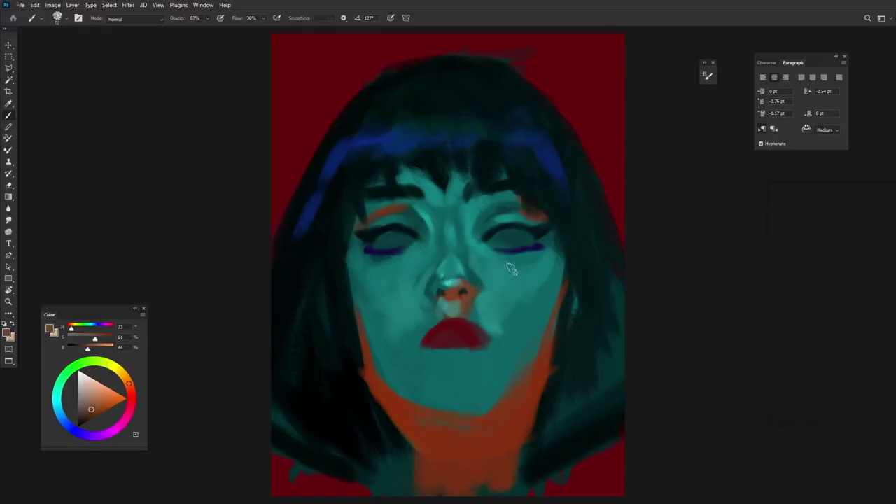
pyautogui.keyDown('alt'); pyautogui.click(488, 313); pyautogui.keyUp('alt')
pyautogui.moveTo(480, 341); pyautogui.dragTo(455, 341)
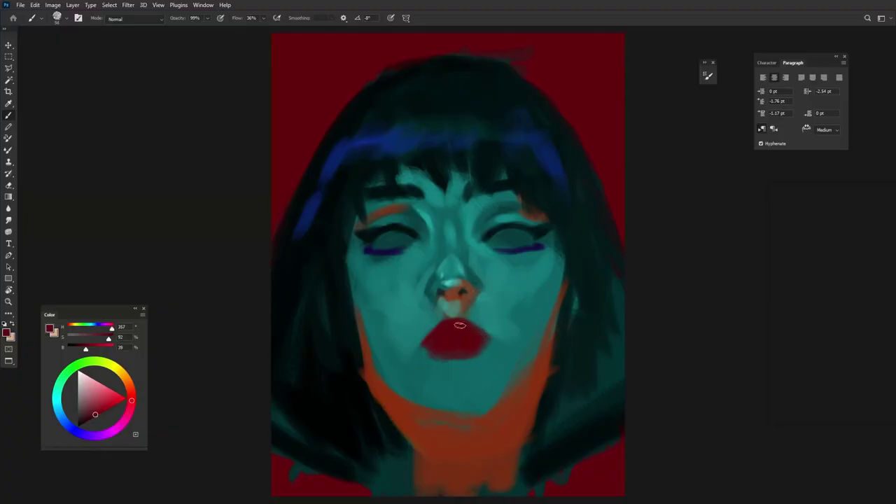
pyautogui.moveTo(460, 325); pyautogui.dragTo(411, 340)
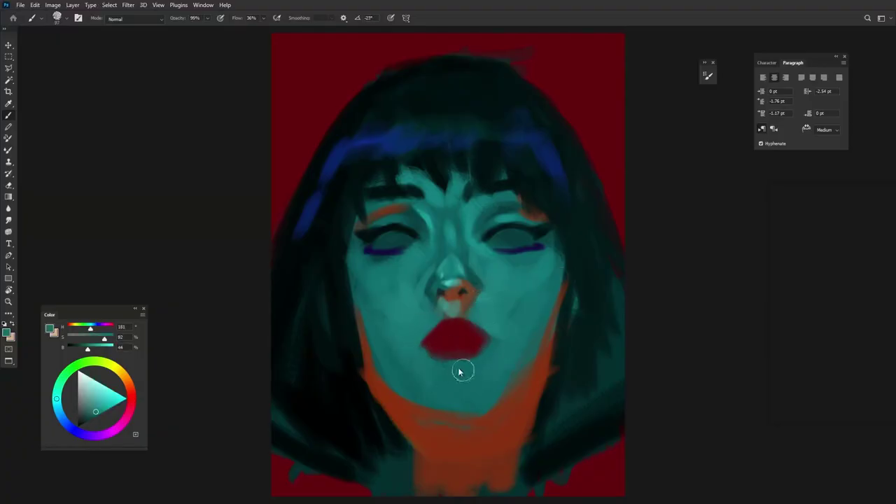
pyautogui.moveTo(459, 371); pyautogui.dragTo(450, 388)
# Paint light teal between the brows and near-black hair strands over the forehead.
pyautogui.keyDown('alt'); pyautogui.click(455, 336); pyautogui.keyUp('alt')
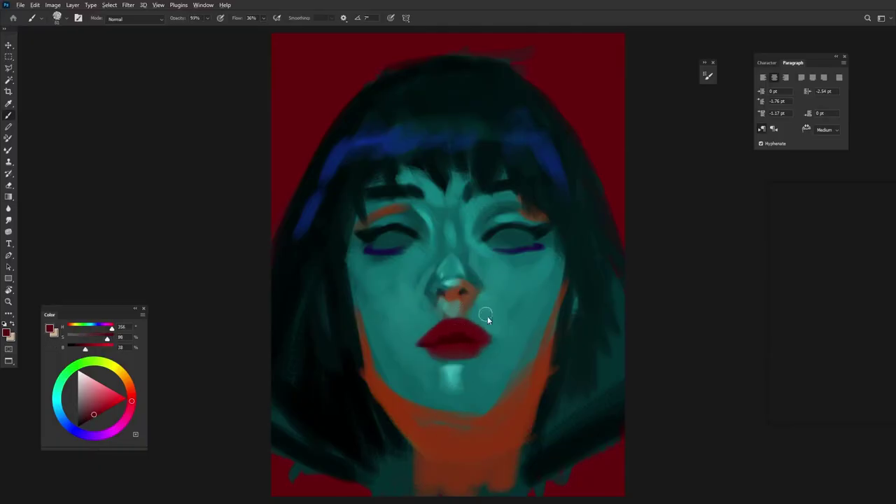
pyautogui.keyDown('alt'); pyautogui.click(457, 363); pyautogui.keyUp('alt')
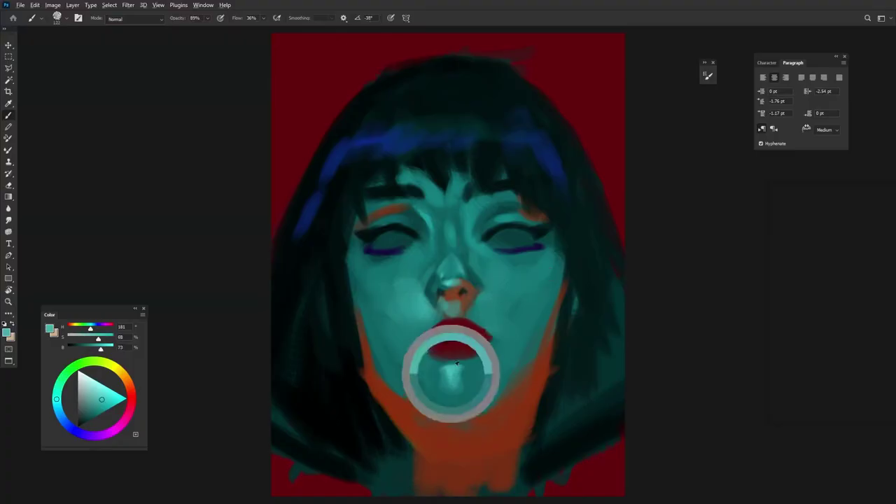
pyautogui.keyDown('alt'); pyautogui.click(476, 240); pyautogui.keyUp('alt')
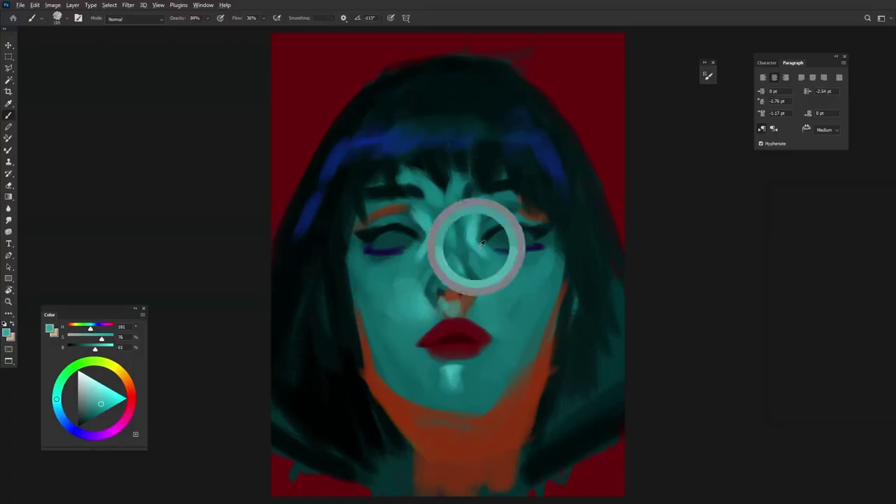
pyautogui.moveTo(420, 203)
pyautogui.mouseDown()
pyautogui.moveTo(443, 176)
pyautogui.moveTo(457, 175)
pyautogui.moveTo(448, 134)
pyautogui.mouseUp()
pyautogui.keyDown('alt'); pyautogui.click(448, 135); pyautogui.keyUp('alt')
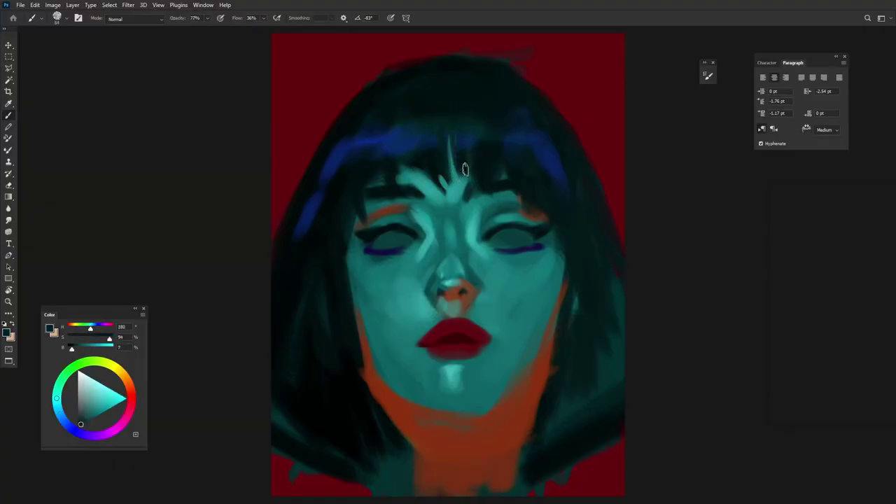
pyautogui.moveTo(465, 169)
pyautogui.mouseDown()
pyautogui.moveTo(454, 197)
pyautogui.moveTo(467, 172)
pyautogui.moveTo(403, 188)
pyautogui.moveTo(420, 193)
pyautogui.mouseUp()
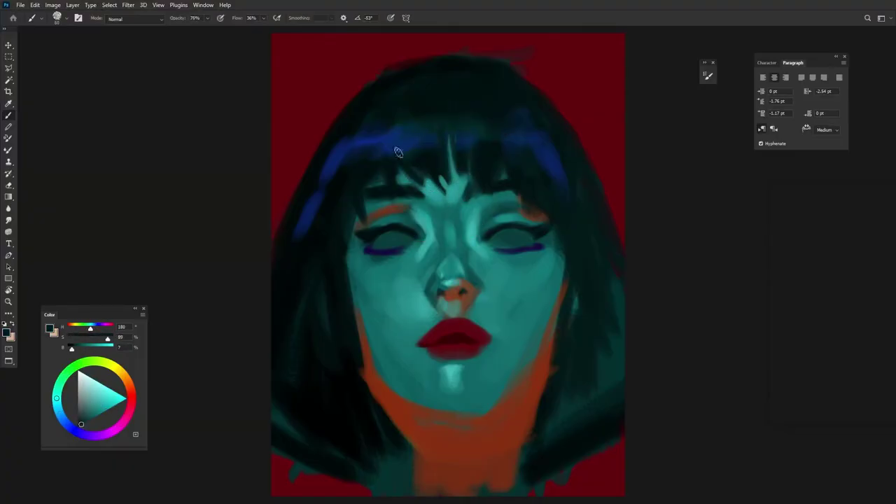
# Blend dark orange and teal tones under the bangs above the right eye.
pyautogui.keyDown('alt'); pyautogui.click(398, 136); pyautogui.keyUp('alt')
pyautogui.keyDown('alt'); pyautogui.click(531, 170); pyautogui.keyUp('alt')
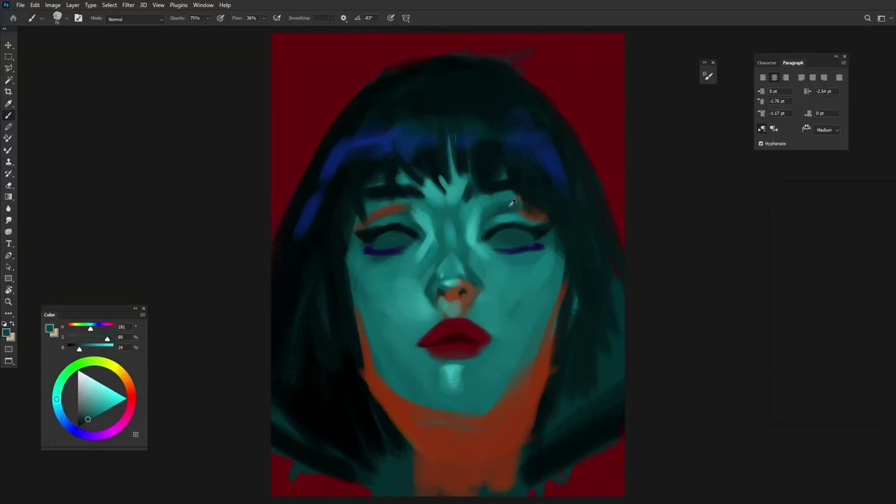
pyautogui.keyDown('alt'); pyautogui.click(471, 233); pyautogui.keyUp('alt')
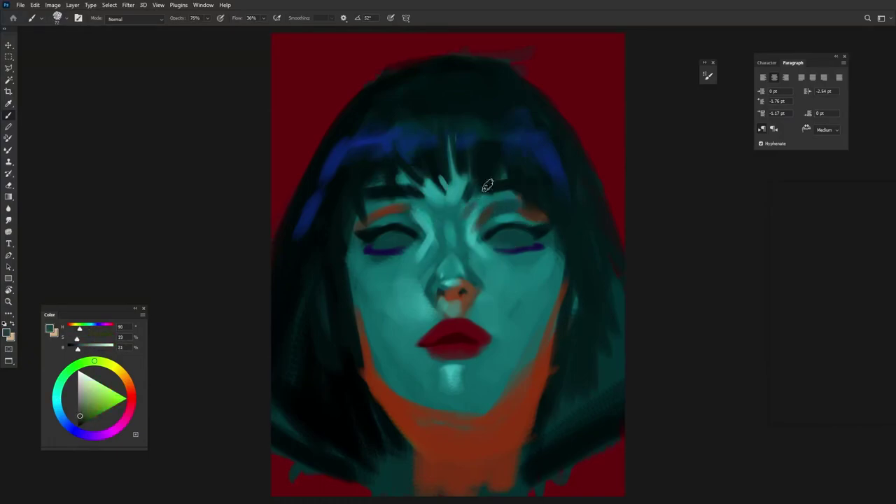
pyautogui.keyDown('alt'); pyautogui.click(473, 203); pyautogui.keyUp('alt')
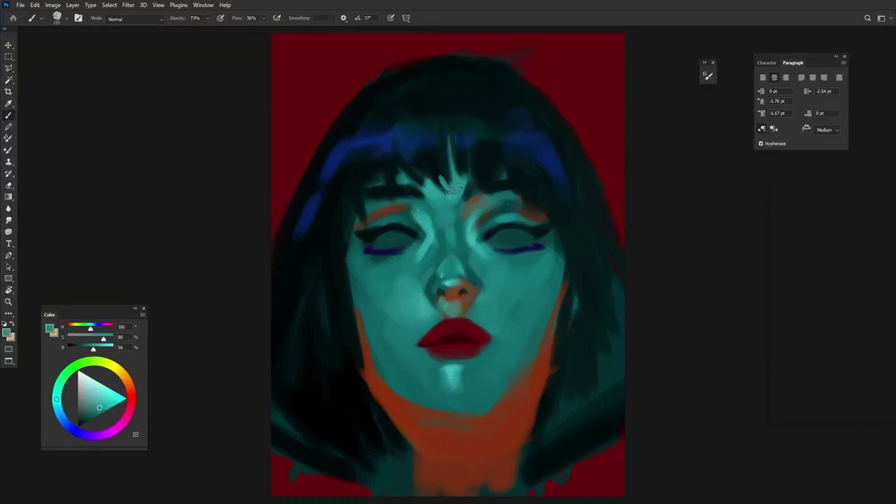
pyautogui.keyDown('alt'); pyautogui.click(470, 242); pyautogui.keyUp('alt')
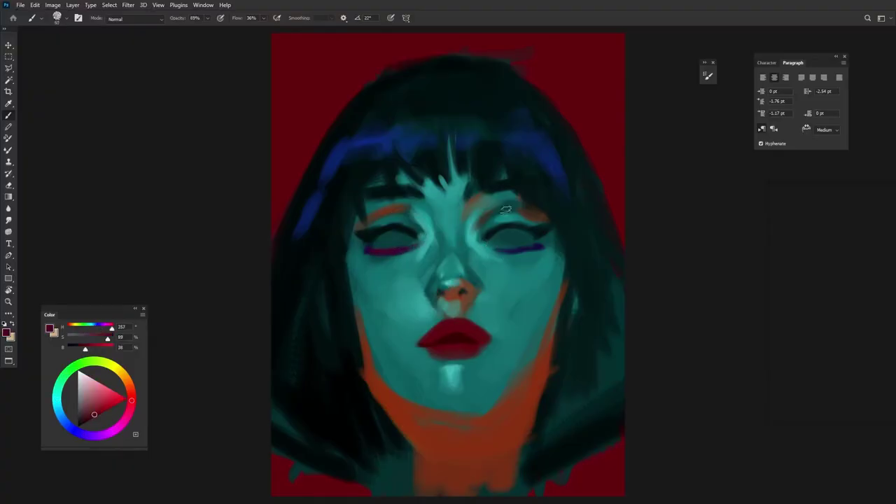
pyautogui.keyDown('alt'); pyautogui.click(419, 325); pyautogui.keyUp('alt')
# Sample bright reds and paint a red stroke above the right eye.
pyautogui.keyDown('alt'); pyautogui.click(427, 357); pyautogui.keyUp('alt')
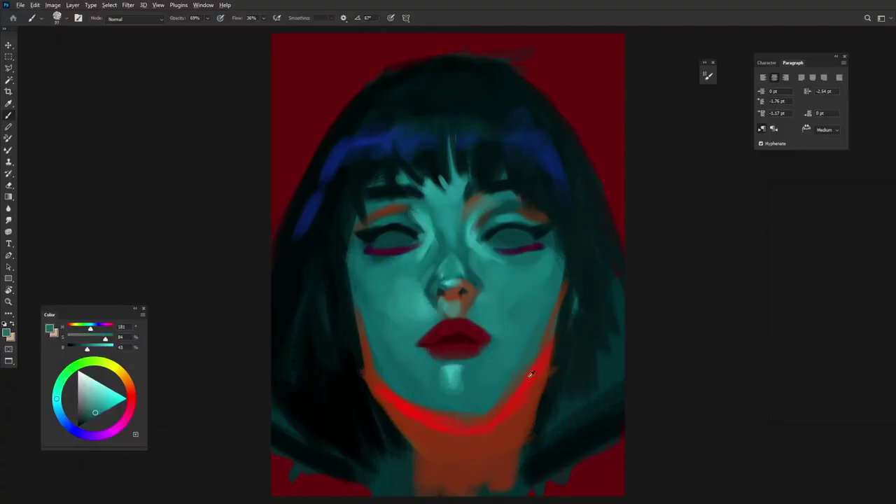
pyautogui.keyDown('alt'); pyautogui.click(552, 276); pyautogui.keyUp('alt')
pyautogui.keyDown('alt'); pyautogui.click(541, 261); pyautogui.keyUp('alt')
pyautogui.moveTo(537, 215); pyautogui.dragTo(530, 208)
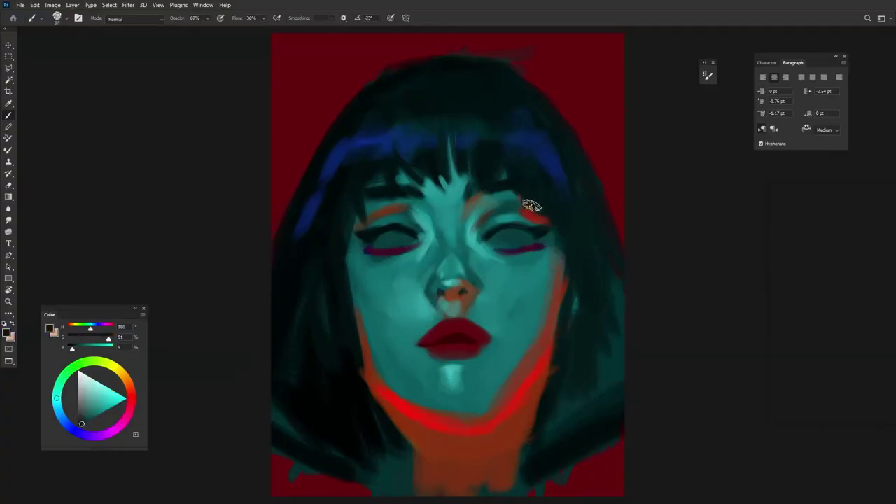
# Sample darker and saturated reds from the lips and chin, and set brush opacity to 100%.
pyautogui.keyDown('alt'); pyautogui.click(544, 254); pyautogui.keyUp('alt')
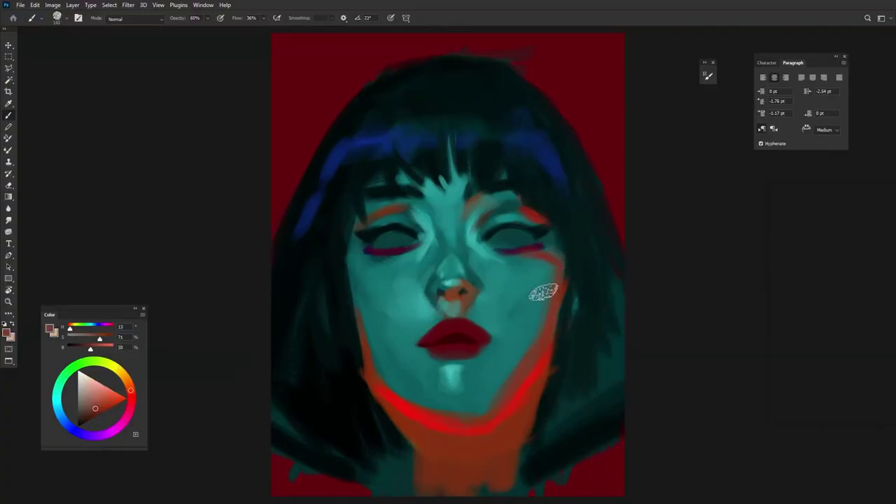
pyautogui.keyDown('alt'); pyautogui.click(423, 336); pyautogui.keyUp('alt')
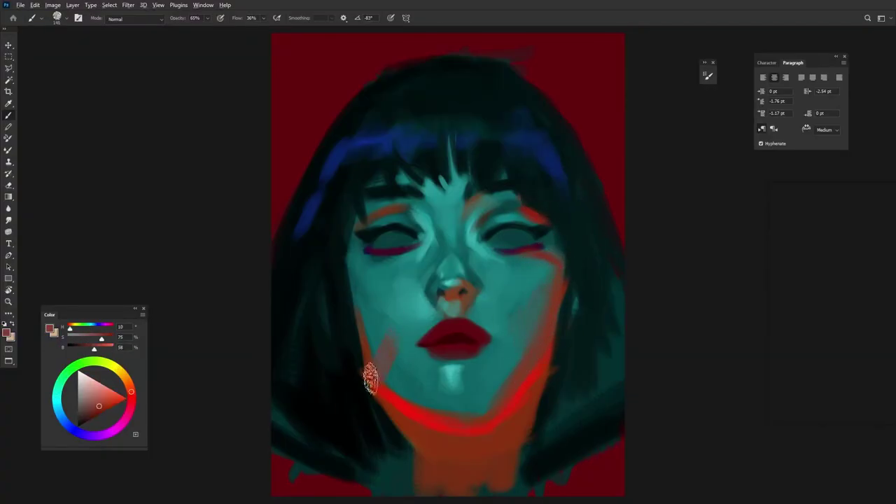
pyautogui.keyDown('alt'); pyautogui.click(393, 353); pyautogui.keyUp('alt')
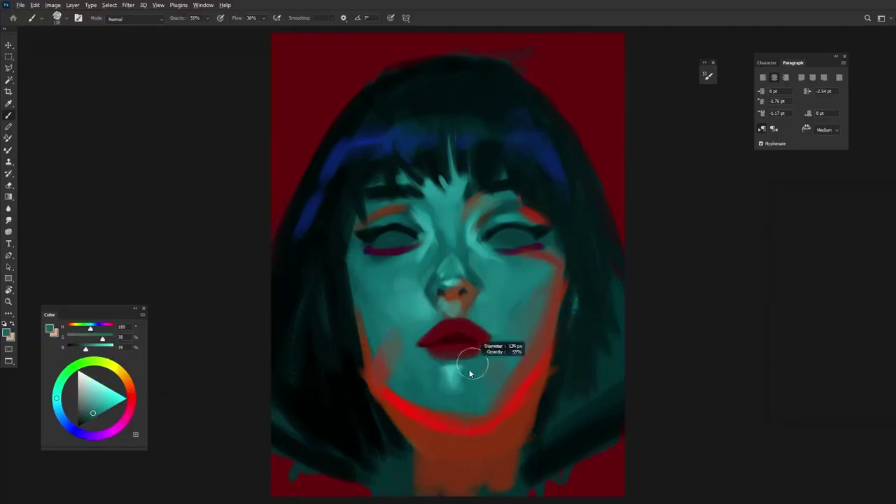
pyautogui.keyDown('alt'); pyautogui.click(410, 373); pyautogui.keyUp('alt')
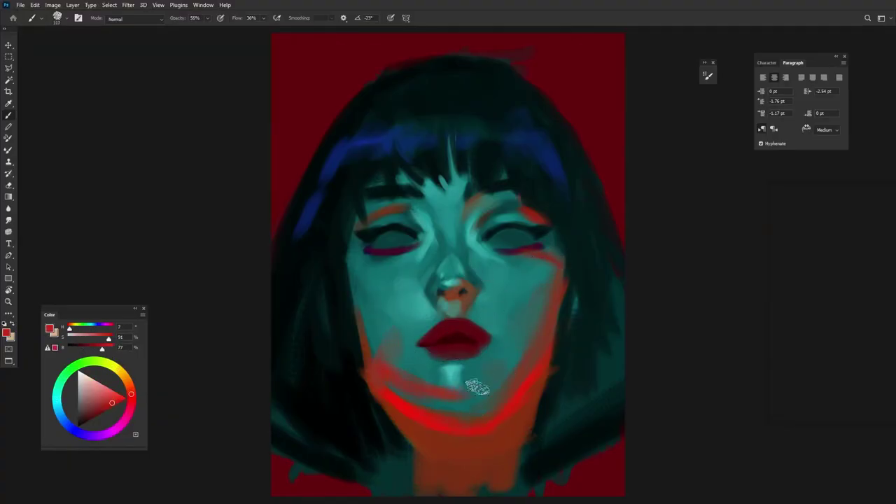
pyautogui.keyDown('alt'); pyautogui.click(488, 410); pyautogui.keyUp('alt')
pyautogui.press('0')
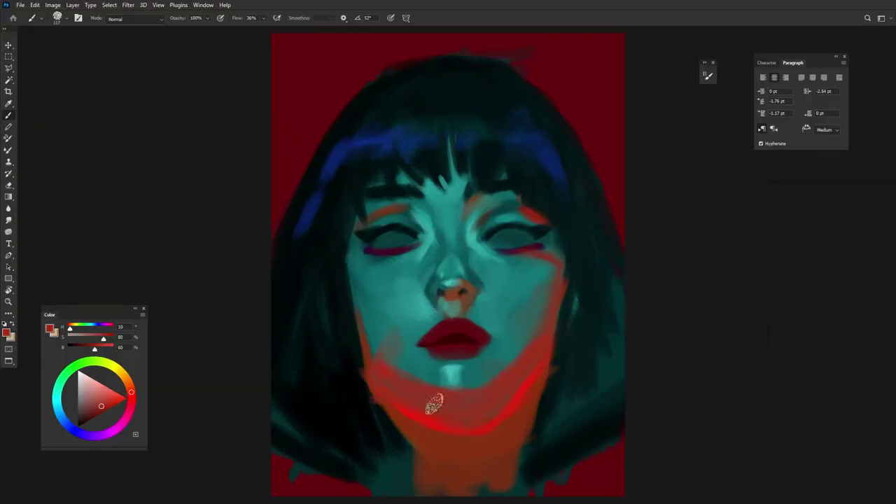
# Paint teal strokes on the right cheek and orange-red strokes down the neck.
pyautogui.keyDown('alt'); pyautogui.click(514, 333); pyautogui.keyUp('alt')
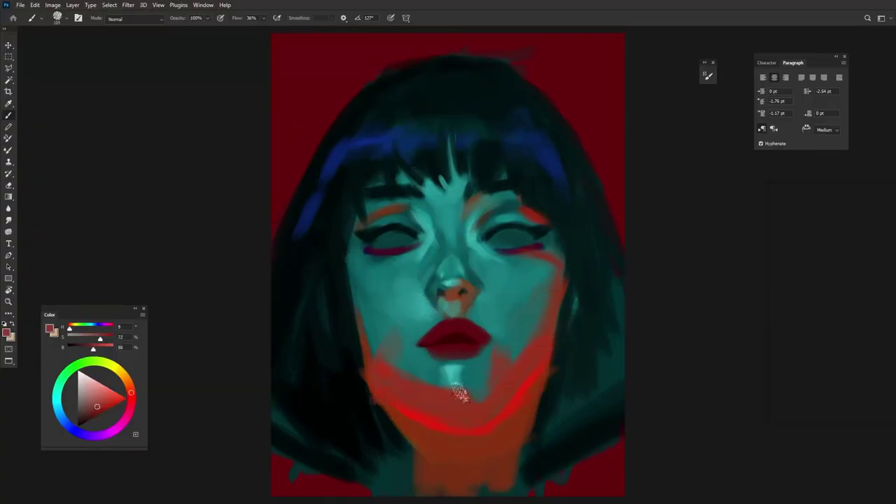
pyautogui.keyDown('alt'); pyautogui.click(481, 362); pyautogui.keyUp('alt')
pyautogui.moveTo(490, 353); pyautogui.dragTo(510, 330)
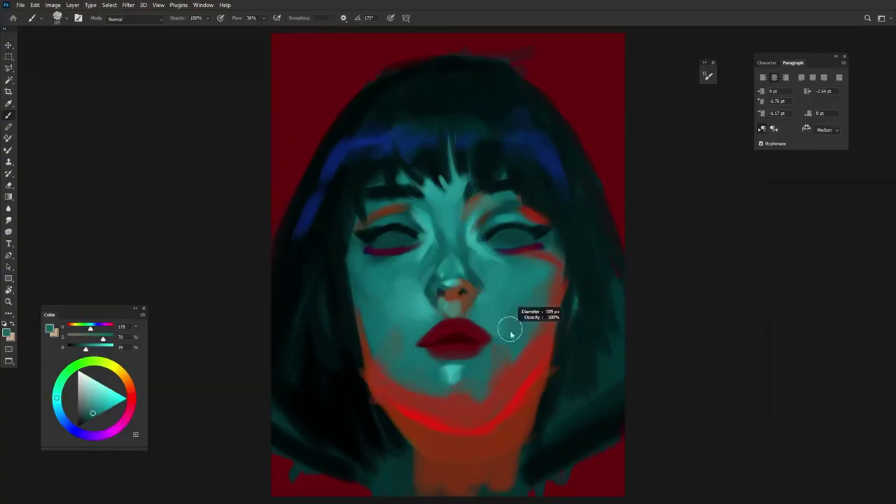
pyautogui.keyDown('alt'); pyautogui.click(410, 426); pyautogui.keyUp('alt')
pyautogui.moveTo(366, 382); pyautogui.dragTo(409, 438)
# Darken the right side of the neck with near-black teal and repaint the lower jaw line red.
pyautogui.keyDown('alt'); pyautogui.click(560, 369); pyautogui.keyUp('alt')
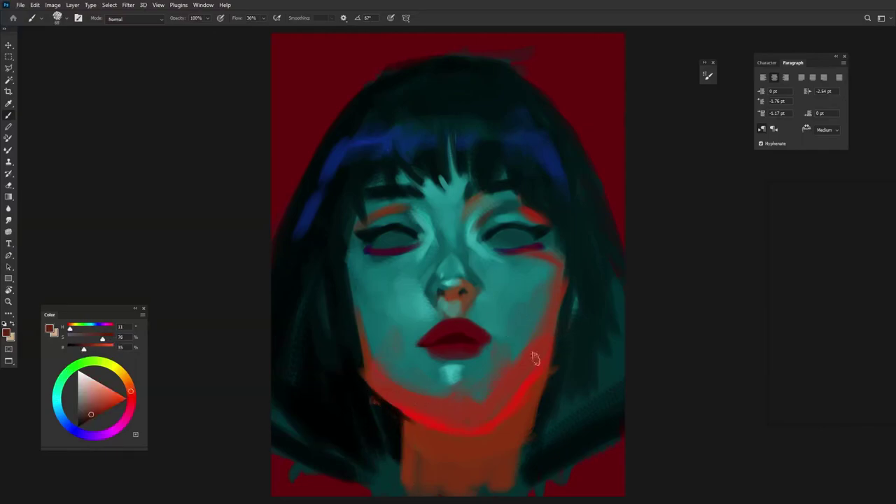
pyautogui.moveTo(532, 356); pyautogui.dragTo(526, 399)
pyautogui.keyDown('alt'); pyautogui.click(556, 360); pyautogui.keyUp('alt')
pyautogui.moveTo(556, 360); pyautogui.dragTo(548, 415)
pyautogui.keyDown('alt'); pyautogui.click(415, 424); pyautogui.keyUp('alt')
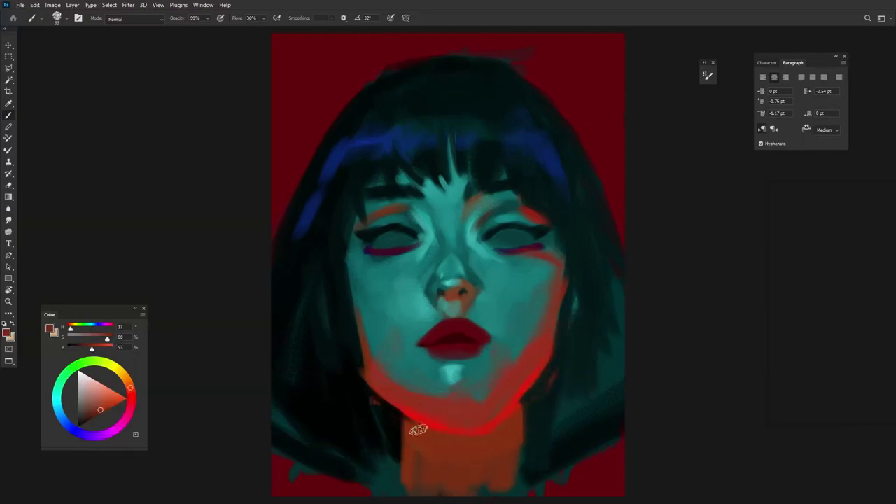
pyautogui.moveTo(415, 425); pyautogui.dragTo(478, 421)
# Paint red-orange rim light along the left cheek and jaw.
pyautogui.keyDown('alt'); pyautogui.click(525, 376); pyautogui.keyUp('alt')
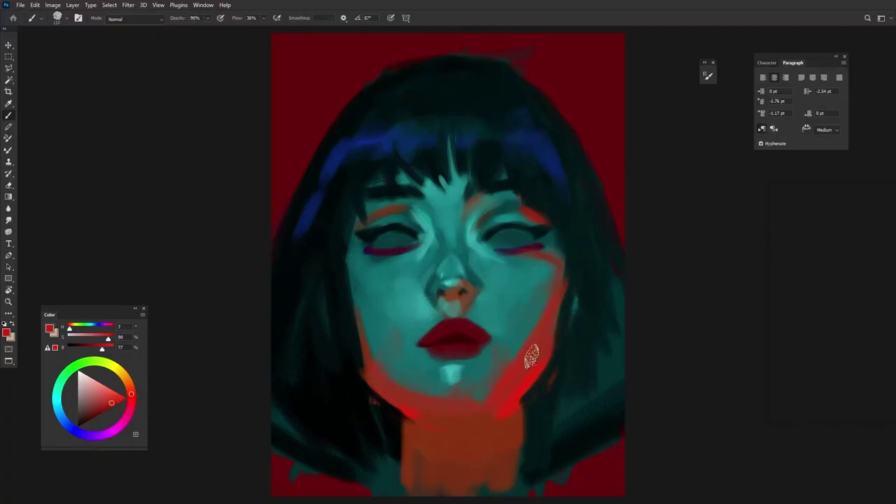
pyautogui.keyDown('alt'); pyautogui.click(520, 324); pyautogui.keyUp('alt')
pyautogui.keyDown('alt'); pyautogui.click(384, 386); pyautogui.keyUp('alt')
pyautogui.keyDown('alt'); pyautogui.click(373, 368); pyautogui.keyUp('alt')
pyautogui.moveTo(364, 374); pyautogui.dragTo(347, 277)
pyautogui.keyDown('alt'); pyautogui.click(357, 303); pyautogui.keyUp('alt')
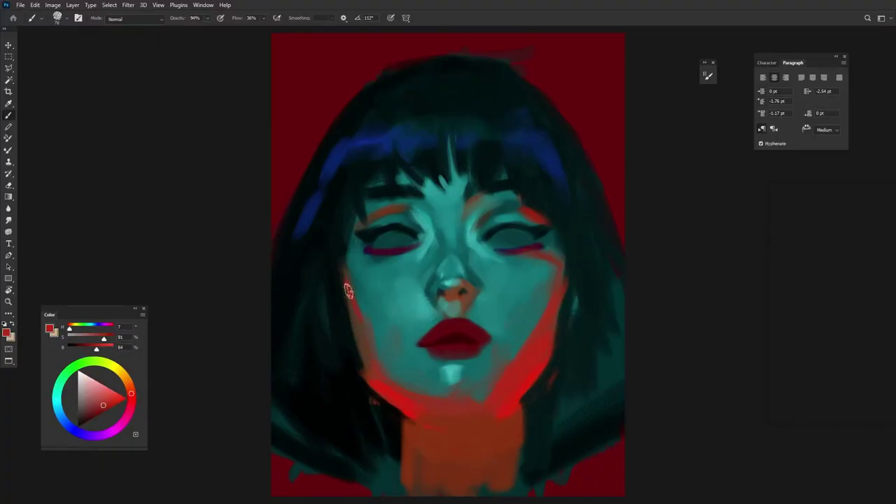
pyautogui.keyDown('alt'); pyautogui.click(468, 224); pyautogui.keyUp('alt')
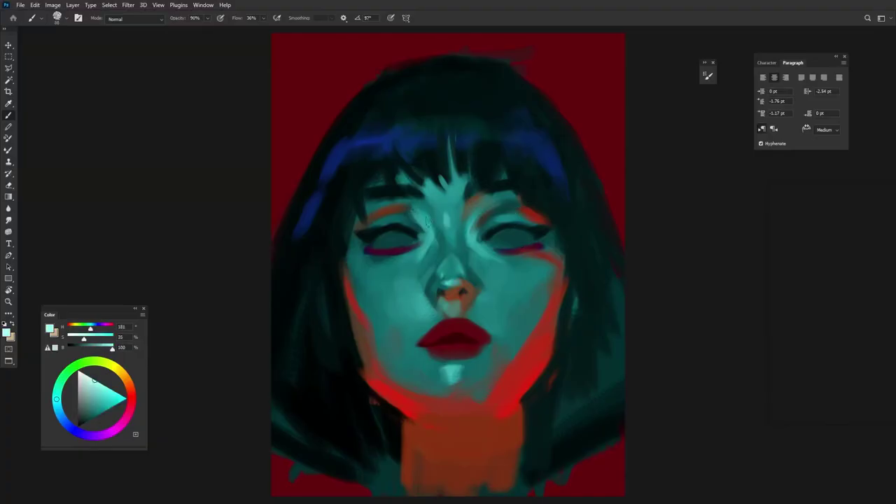
# Dab pale cyan highlights on the forehead and inner eye corners, and a light teal stroke beside the nose.
pyautogui.moveTo(446, 215); pyautogui.dragTo(447, 228)
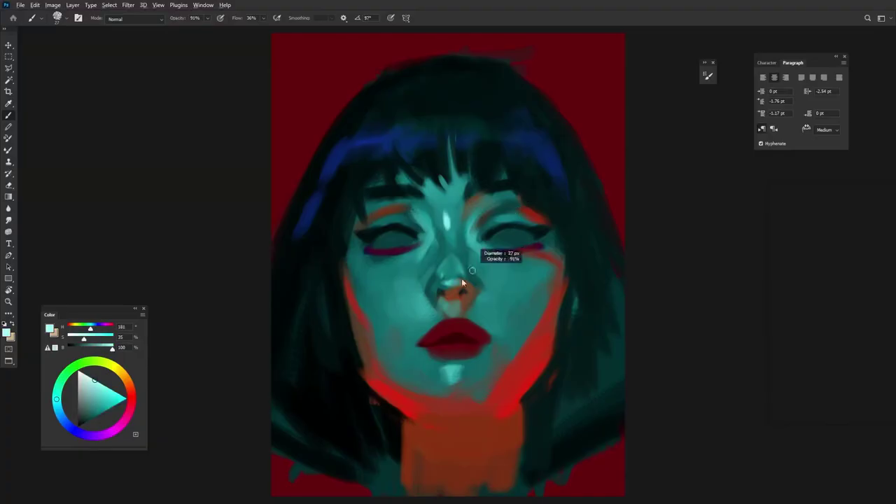
pyautogui.click(426, 241)
pyautogui.click(478, 237)
pyautogui.keyDown('alt'); pyautogui.click(472, 334); pyautogui.keyUp('alt')
pyautogui.keyDown('alt'); pyautogui.click(488, 317); pyautogui.keyUp('alt')
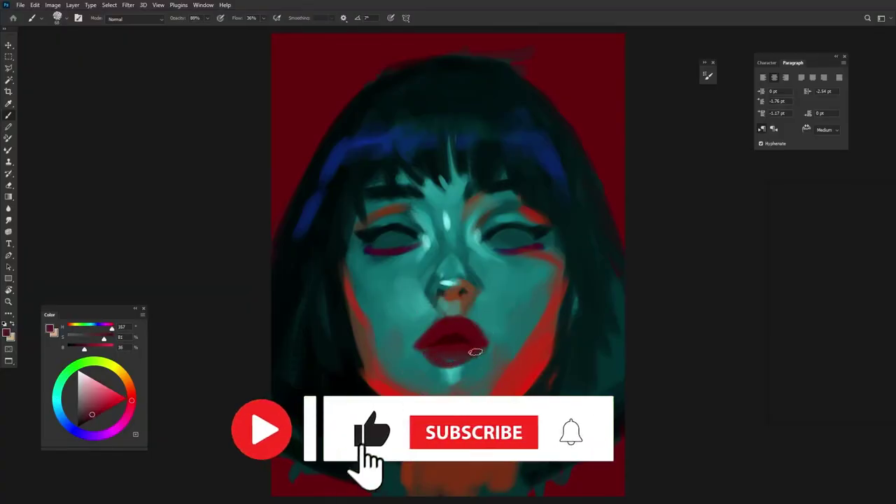
pyautogui.keyDown('alt'); pyautogui.click(451, 323); pyautogui.keyUp('alt')
pyautogui.keyDown('alt'); pyautogui.click(492, 357); pyautogui.keyUp('alt')
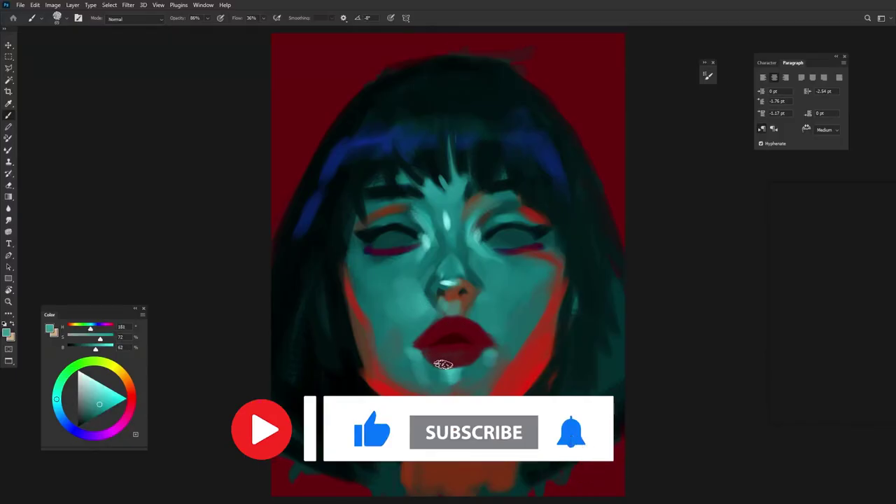
pyautogui.keyDown('alt'); pyautogui.click(443, 290); pyautogui.keyUp('alt')
pyautogui.moveTo(402, 323); pyautogui.dragTo(420, 269)
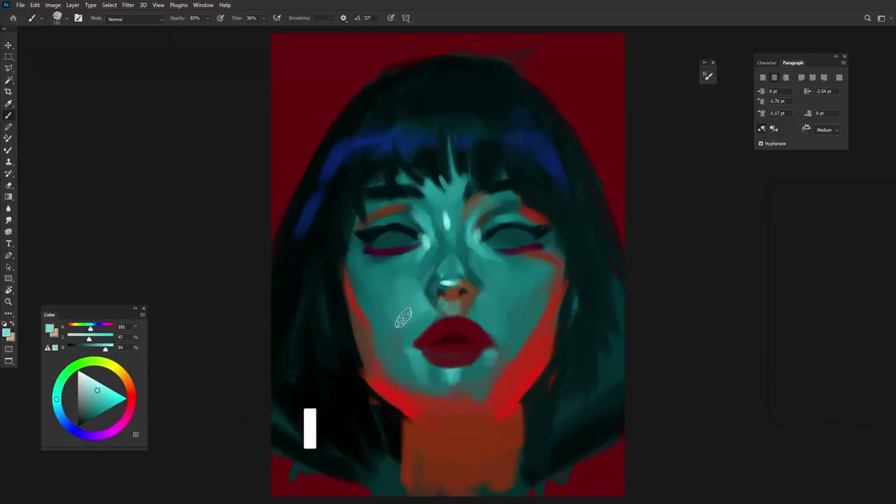
# Sample dark teals and reds, then paint a dark red shadow stroke along the jaw.
pyautogui.keyDown('alt'); pyautogui.click(448, 319); pyautogui.keyUp('alt')
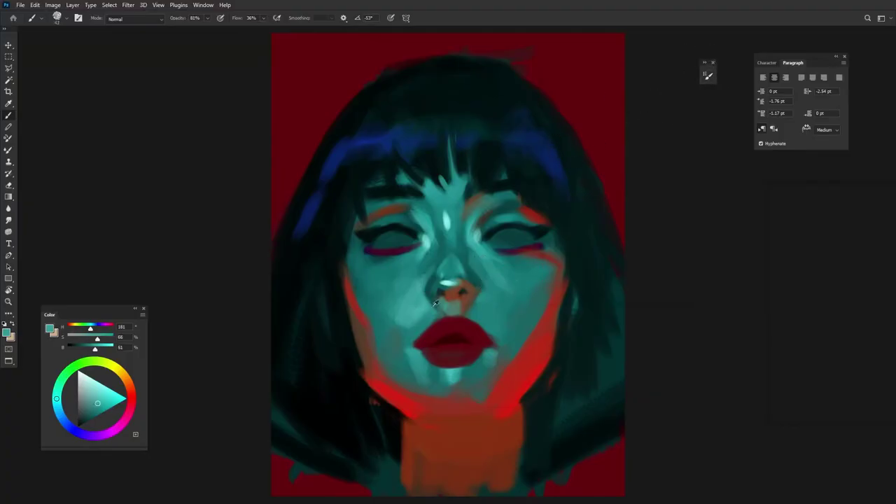
pyautogui.keyDown('alt'); pyautogui.click(479, 277); pyautogui.keyUp('alt')
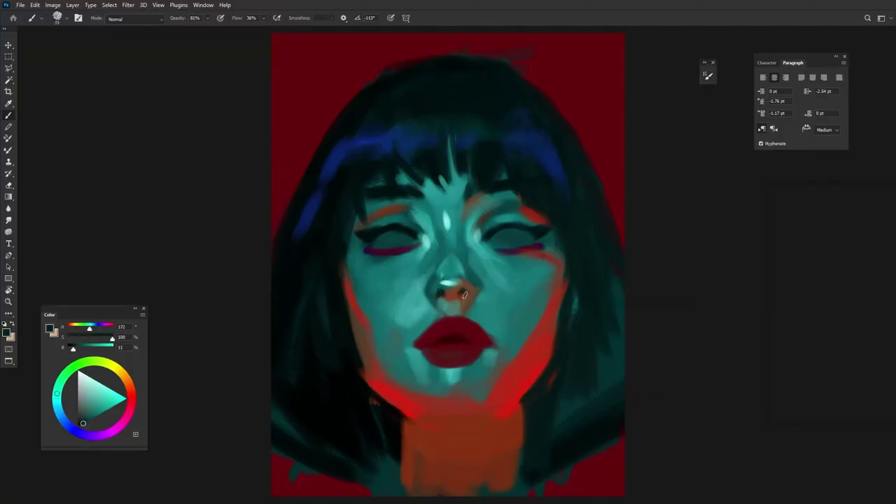
pyautogui.keyDown('alt'); pyautogui.click(441, 290); pyautogui.keyUp('alt')
pyautogui.keyDown('alt'); pyautogui.click(511, 329); pyautogui.keyUp('alt')
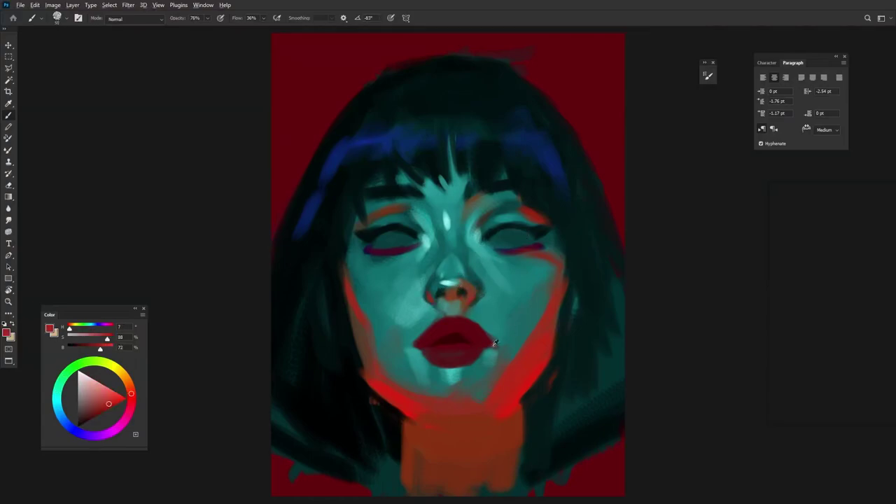
pyautogui.keyDown('alt'); pyautogui.click(457, 290); pyautogui.keyUp('alt')
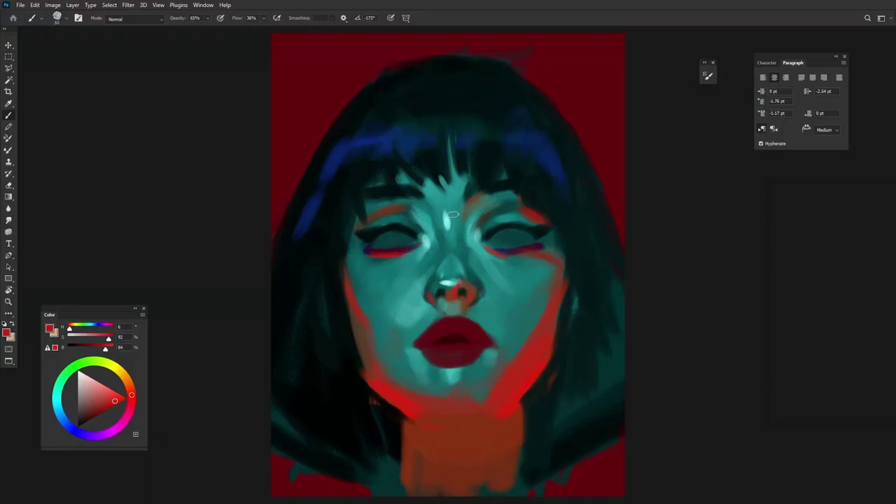
pyautogui.keyDown('alt'); pyautogui.click(451, 318); pyautogui.keyUp('alt')
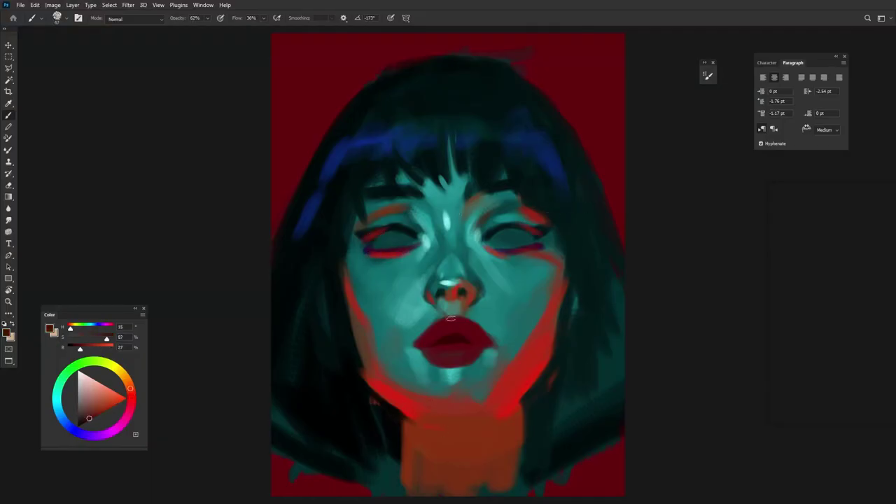
pyautogui.keyDown('alt'); pyautogui.click(406, 370); pyautogui.keyUp('alt')
pyautogui.moveTo(370, 378)
pyautogui.mouseDown()
pyautogui.moveTo(425, 406)
pyautogui.moveTo(480, 406)
pyautogui.moveTo(546, 361)
pyautogui.mouseUp()
# Paint red strokes down both sides of the neck and dark strokes across it.
pyautogui.keyDown('alt'); pyautogui.click(389, 404); pyautogui.keyUp('alt')
pyautogui.keyDown('alt'); pyautogui.click(400, 410); pyautogui.keyUp('alt')
pyautogui.moveTo(402, 413); pyautogui.dragTo(402, 465)
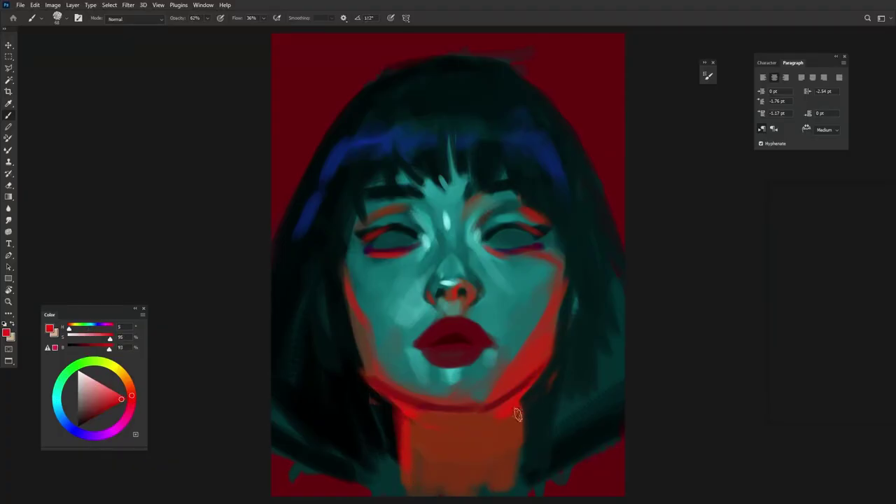
pyautogui.moveTo(518, 409); pyautogui.dragTo(518, 473)
pyautogui.keyDown('alt'); pyautogui.click(546, 410); pyautogui.keyUp('alt')
pyautogui.keyDown('alt'); pyautogui.click(474, 394); pyautogui.keyUp('alt')
pyautogui.moveTo(474, 405)
pyautogui.mouseDown()
pyautogui.moveTo(486, 460)
pyautogui.moveTo(511, 420)
pyautogui.mouseUp()
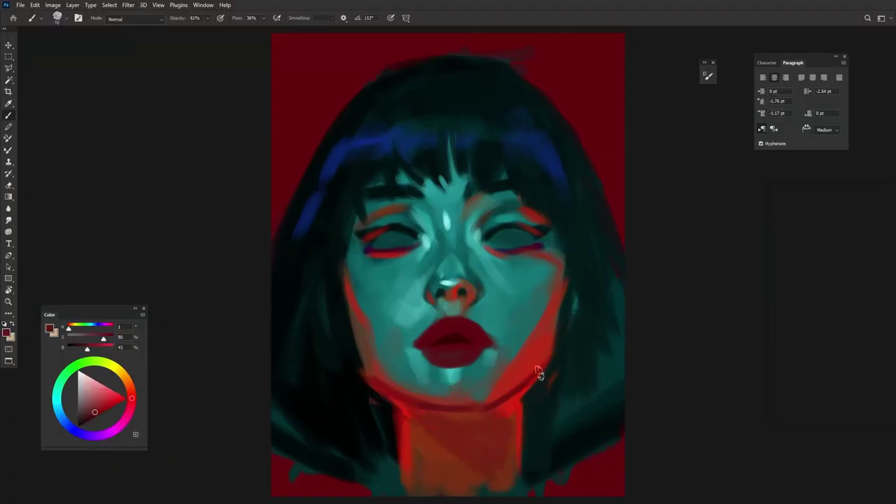
# Paint a dark curve and a dark blue band across the lower neck.
pyautogui.keyDown('alt'); pyautogui.click(537, 370); pyautogui.keyUp('alt')
pyautogui.keyDown('alt'); pyautogui.click(487, 161); pyautogui.keyUp('alt')
pyautogui.moveTo(399, 462); pyautogui.dragTo(514, 468)
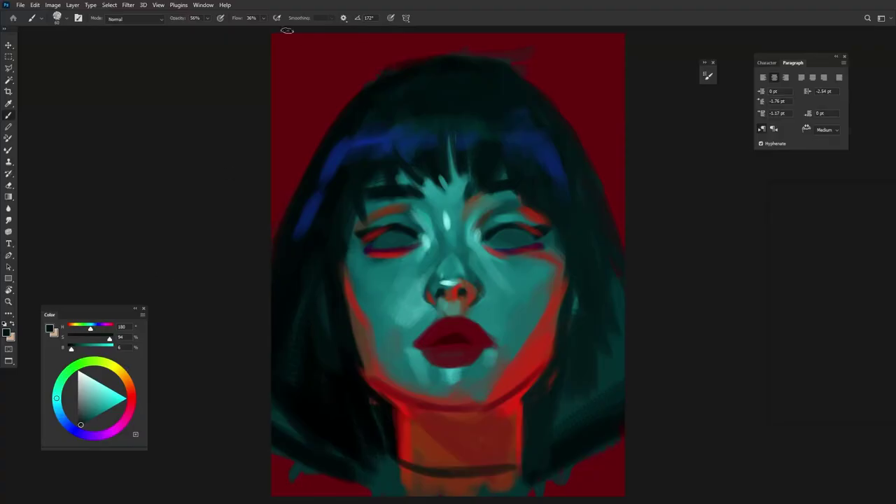
pyautogui.keyDown('alt'); pyautogui.click(316, 158); pyautogui.keyUp('alt')
pyautogui.moveTo(400, 464)
pyautogui.mouseDown()
pyautogui.moveTo(490, 473)
pyautogui.moveTo(518, 486)
pyautogui.mouseUp()
# Paint dark background red over the lower-right and lower-left hair edges.
pyautogui.keyDown('alt'); pyautogui.click(336, 476); pyautogui.keyUp('alt')
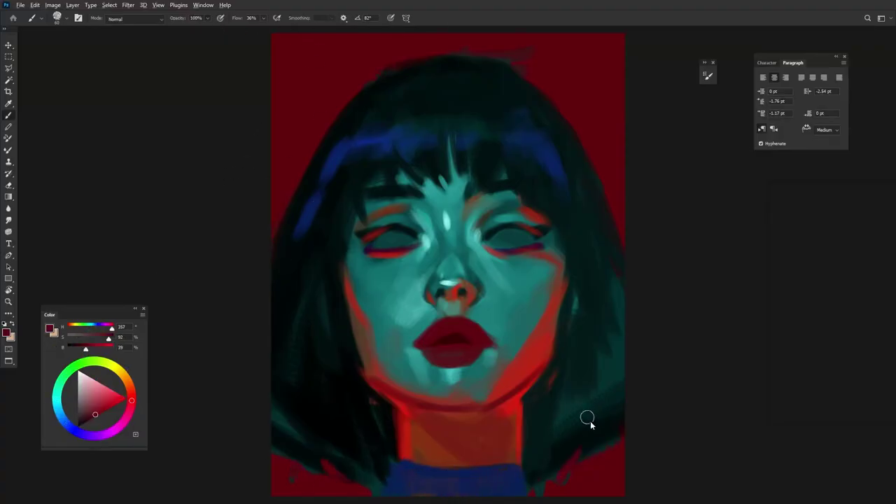
pyautogui.moveTo(587, 418); pyautogui.dragTo(609, 420)
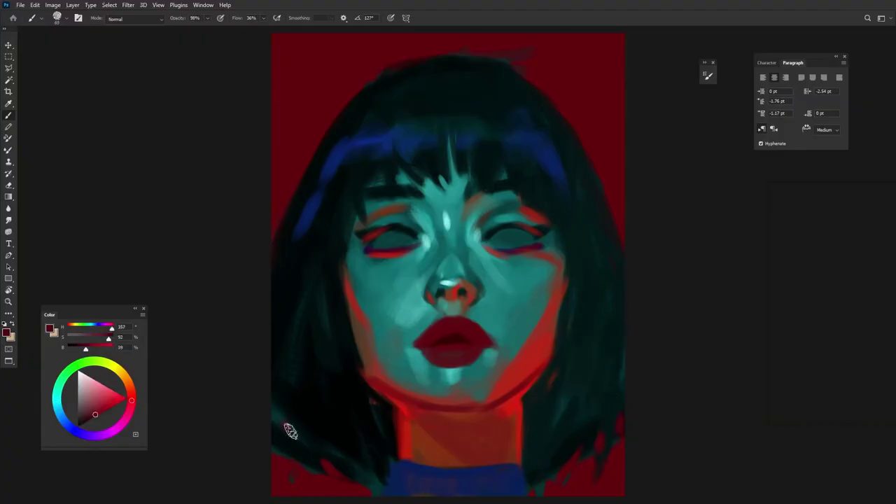
pyautogui.moveTo(288, 422); pyautogui.dragTo(291, 436)
pyautogui.keyDown('alt'); pyautogui.click(294, 448); pyautogui.keyUp('alt')
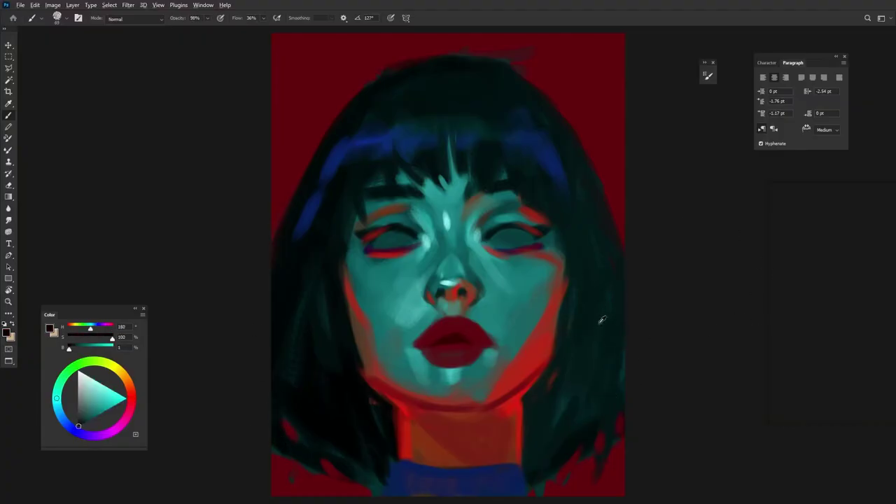
# Dab brighter red along the blue fringe of the bangs.
pyautogui.keyDown('alt'); pyautogui.click(309, 172); pyautogui.keyUp('alt')
pyautogui.keyDown('alt'); pyautogui.click(426, 134); pyautogui.keyUp('alt')
pyautogui.moveTo(409, 140); pyautogui.dragTo(434, 138)
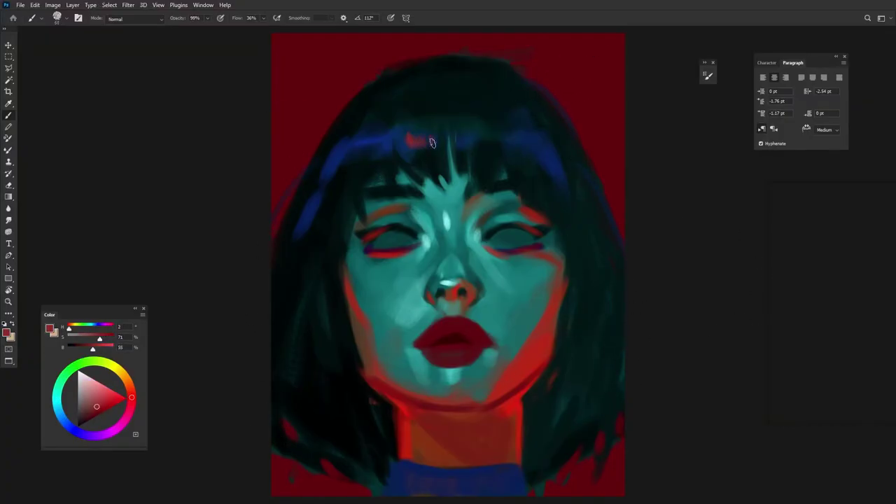
pyautogui.moveTo(494, 137); pyautogui.dragTo(553, 150)
# Paint a dark blue strand down the left side of the hair, then resample skin reds.
pyautogui.keyDown('alt'); pyautogui.click(336, 166); pyautogui.keyUp('alt')
pyautogui.moveTo(314, 385); pyautogui.dragTo(304, 260)
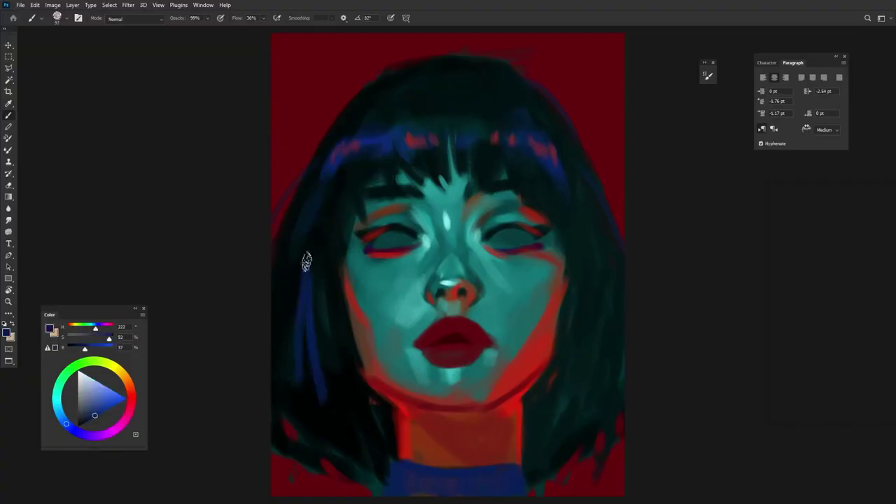
pyautogui.keyDown('alt'); pyautogui.click(591, 270); pyautogui.keyUp('alt')
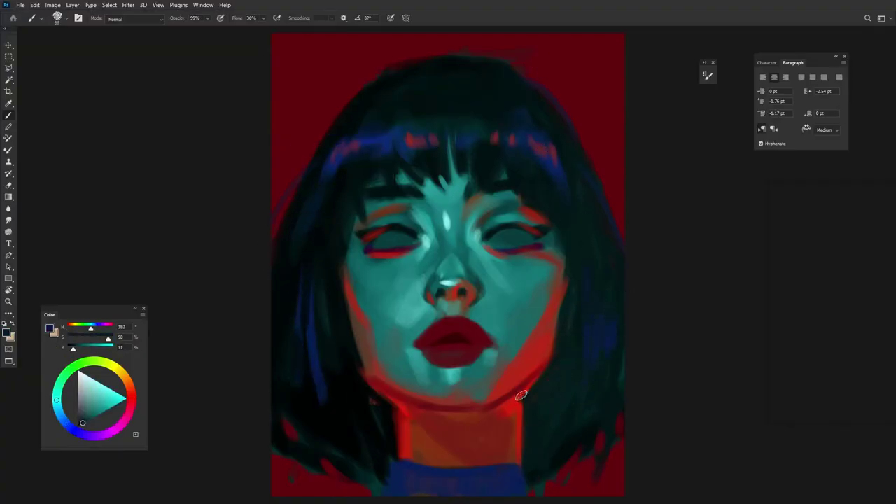
pyautogui.keyDown('alt'); pyautogui.click(565, 330); pyautogui.keyUp('alt')
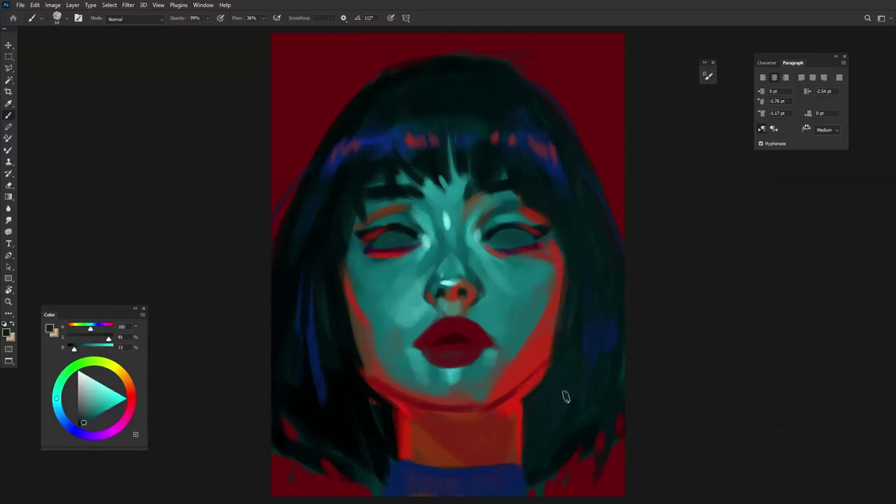
pyautogui.keyDown('alt'); pyautogui.click(531, 354); pyautogui.keyUp('alt')
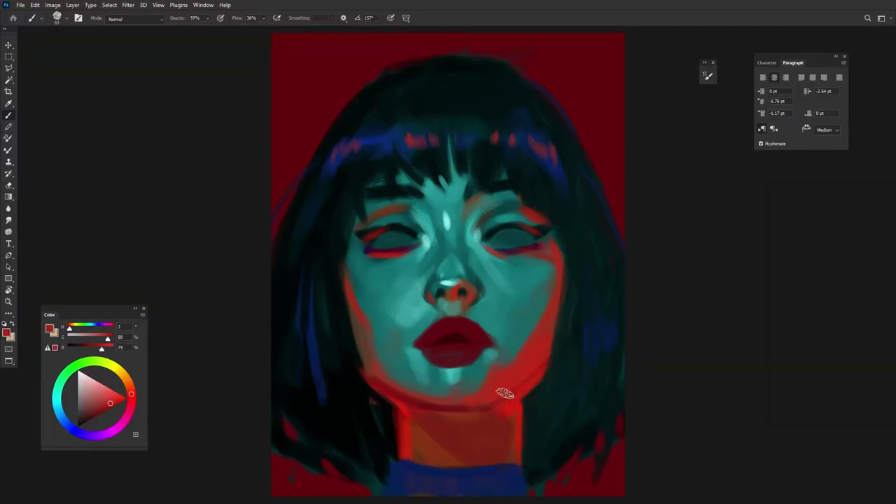
# Paint a light-red stroke along the jawline and lighter teal strokes on the chin.
pyautogui.moveTo(382, 394); pyautogui.dragTo(427, 405)
pyautogui.keyDown('alt'); pyautogui.click(369, 396); pyautogui.keyUp('alt')
pyautogui.keyDown('alt'); pyautogui.click(377, 353); pyautogui.keyUp('alt')
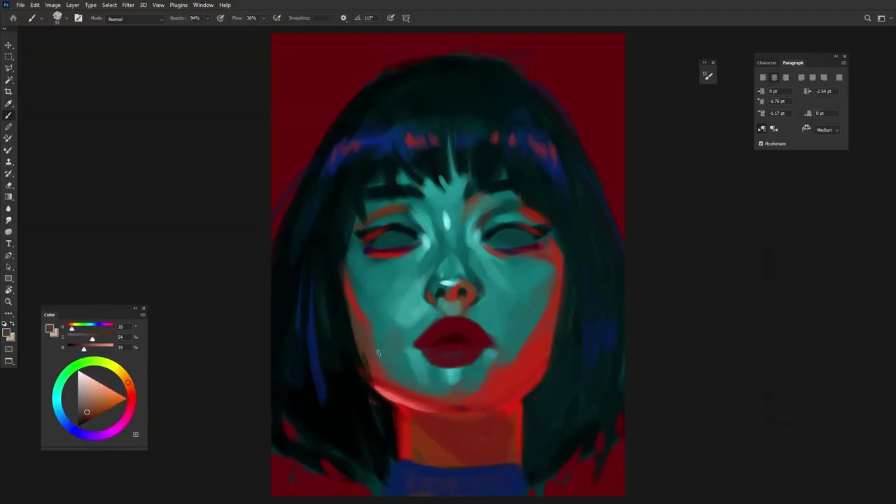
pyautogui.keyDown('alt'); pyautogui.click(364, 342); pyautogui.keyUp('alt')
pyautogui.keyDown('alt'); pyautogui.click(418, 298); pyautogui.keyUp('alt')
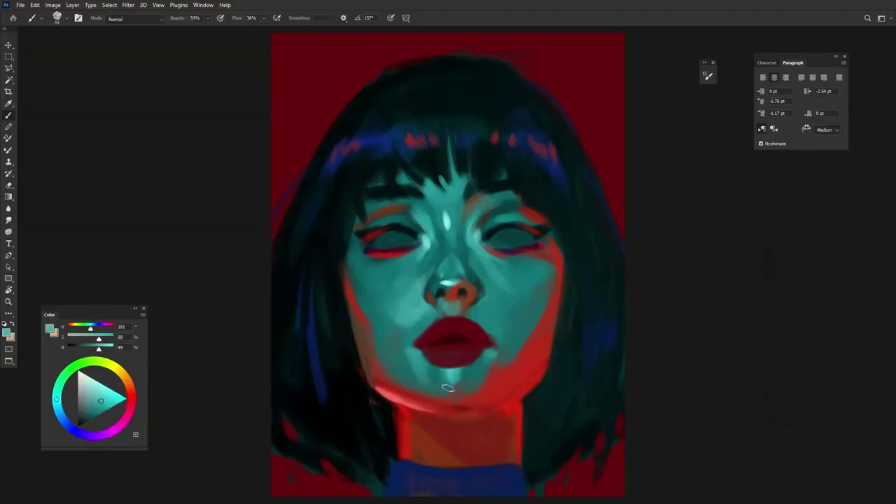
pyautogui.moveTo(444, 366); pyautogui.dragTo(415, 376)
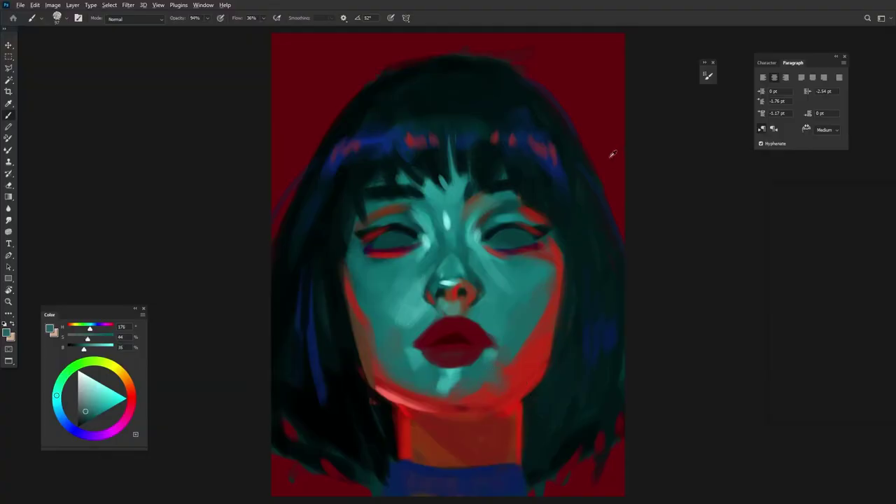
# Add a teal stroke right of the lips and a light teal stroke under the nose.
pyautogui.keyDown('alt'); pyautogui.click(500, 360); pyautogui.keyUp('alt')
pyautogui.moveTo(498, 365); pyautogui.dragTo(511, 378)
pyautogui.keyDown('alt'); pyautogui.click(406, 358); pyautogui.keyUp('alt')
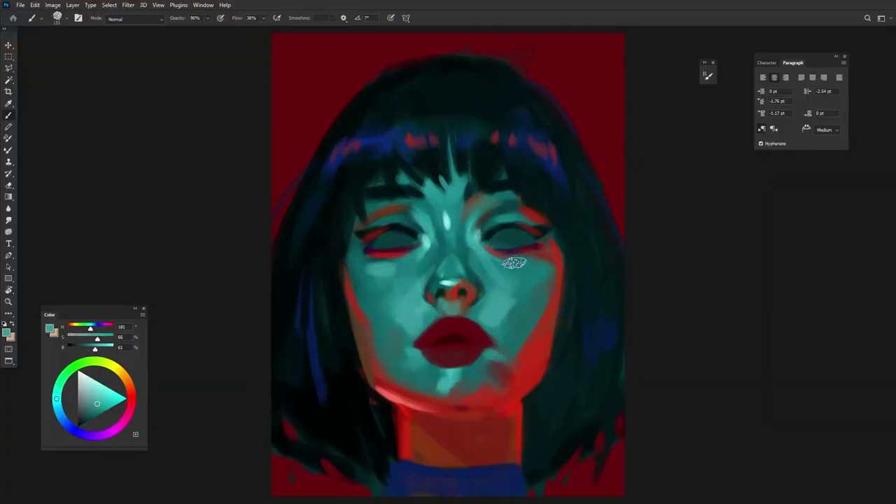
pyautogui.keyDown('alt'); pyautogui.click(454, 416); pyautogui.keyUp('alt')
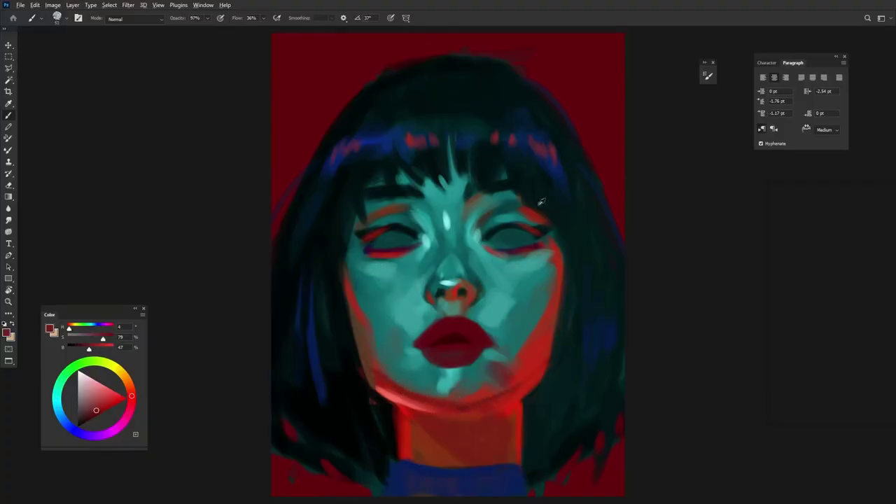
pyautogui.keyDown('alt'); pyautogui.click(452, 331); pyautogui.keyUp('alt')
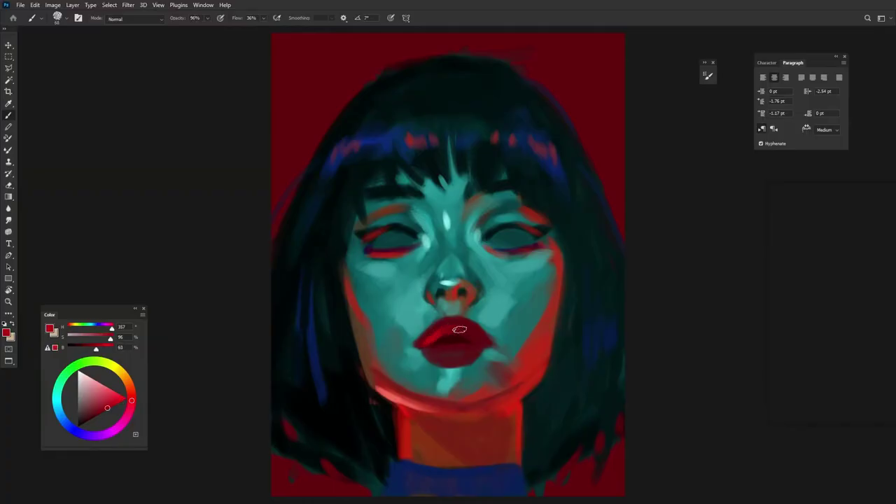
pyautogui.keyDown('alt'); pyautogui.click(416, 338); pyautogui.keyUp('alt')
pyautogui.keyDown('alt'); pyautogui.click(470, 311); pyautogui.keyUp('alt')
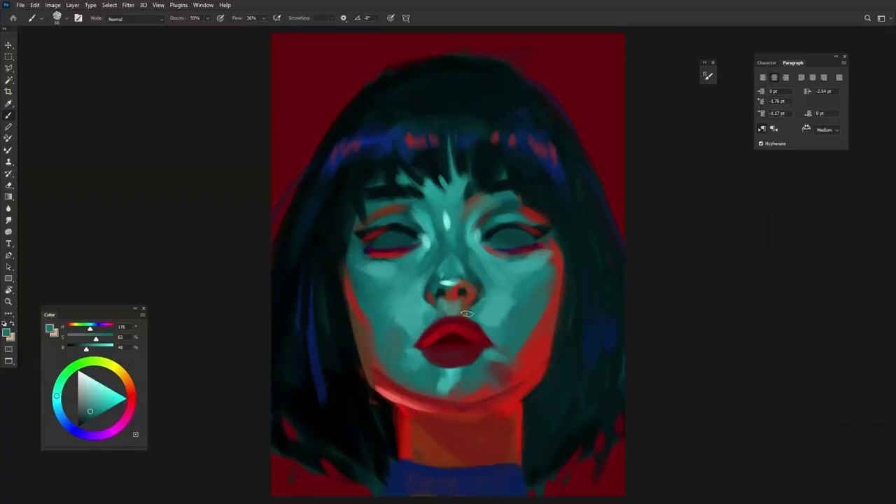
pyautogui.moveTo(473, 312); pyautogui.dragTo(448, 308)
# Sample deep and darker reds from the lips and right cheek.
pyautogui.keyDown('alt'); pyautogui.click(452, 328); pyautogui.keyUp('alt')
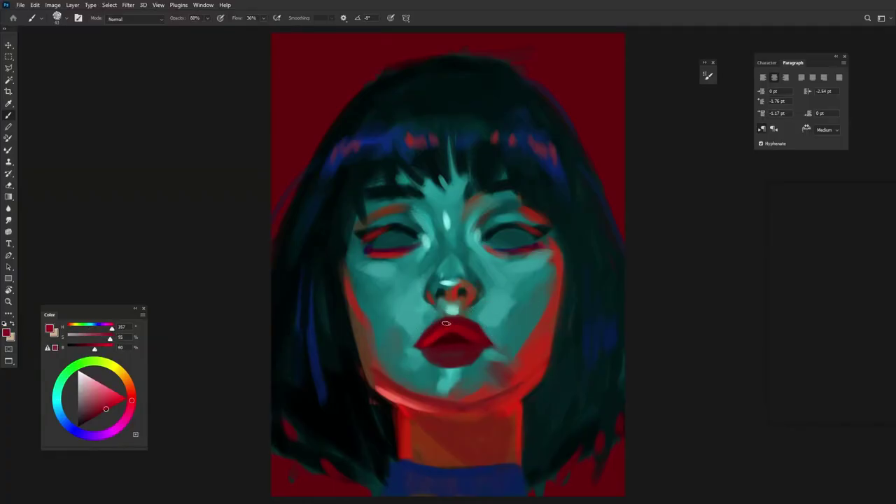
pyautogui.keyDown('alt'); pyautogui.click(456, 334); pyautogui.keyUp('alt')
pyautogui.keyDown('alt'); pyautogui.click(462, 329); pyautogui.keyUp('alt')
pyautogui.keyDown('alt'); pyautogui.click(528, 365); pyautogui.keyUp('alt')
pyautogui.keyDown('alt'); pyautogui.click(447, 330); pyautogui.keyUp('alt')
# Sample bright and light lip reds, setting brush opacity to 72% then 69%.
pyautogui.keyDown('alt'); pyautogui.click(450, 350); pyautogui.keyUp('alt')
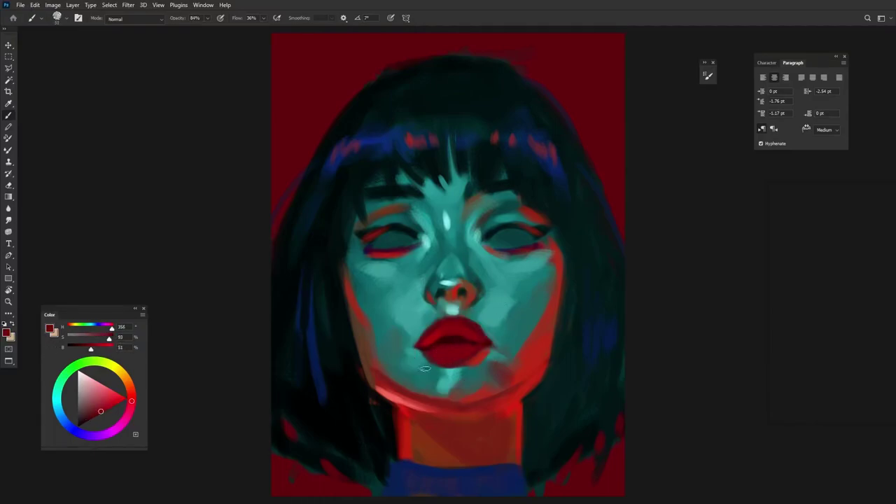
pyautogui.keyDown('alt'); pyautogui.click(446, 346); pyautogui.keyUp('alt')
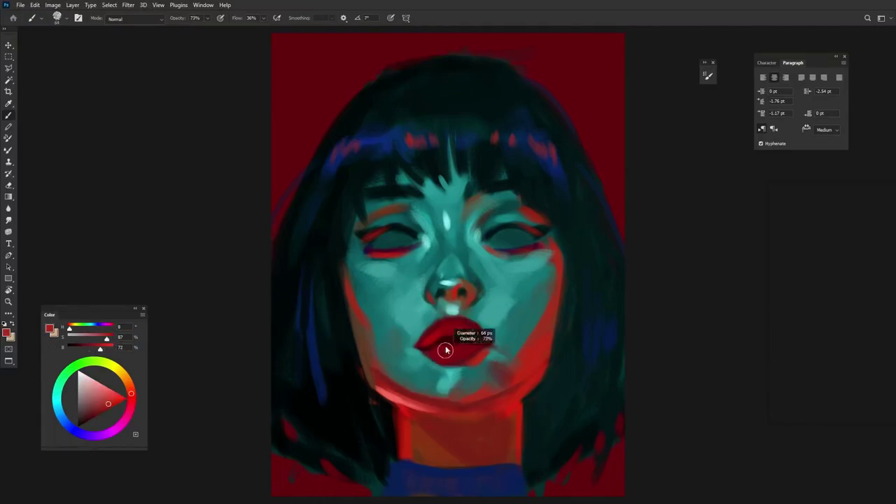
pyautogui.press('7')
pyautogui.press('2')
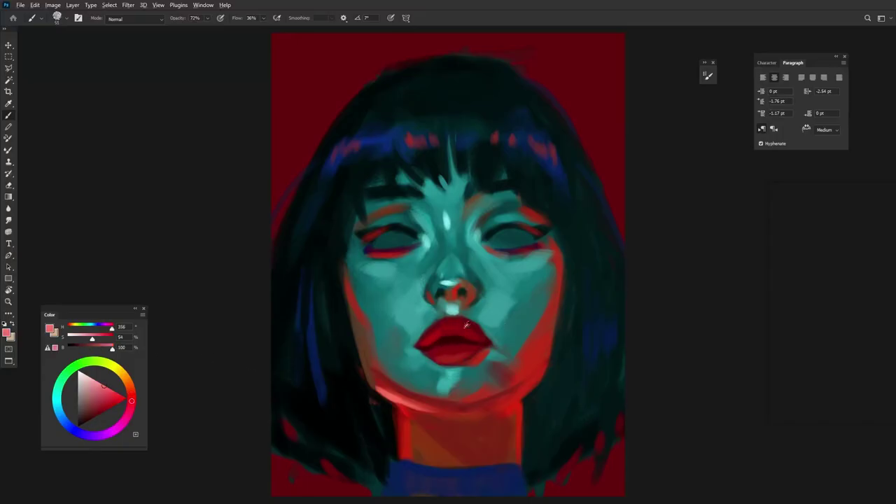
pyautogui.keyDown('alt'); pyautogui.click(491, 340); pyautogui.keyUp('alt')
pyautogui.press('6')
pyautogui.press('9')
# Resample darker and lighter lip reds at 70% then 60% opacity, and choose bright pure red in the Color panel.
pyautogui.keyDown('alt'); pyautogui.click(496, 357); pyautogui.keyUp('alt')
pyautogui.keyDown('alt'); pyautogui.click(461, 337); pyautogui.keyUp('alt')
pyautogui.press('7')
pyautogui.press('0')
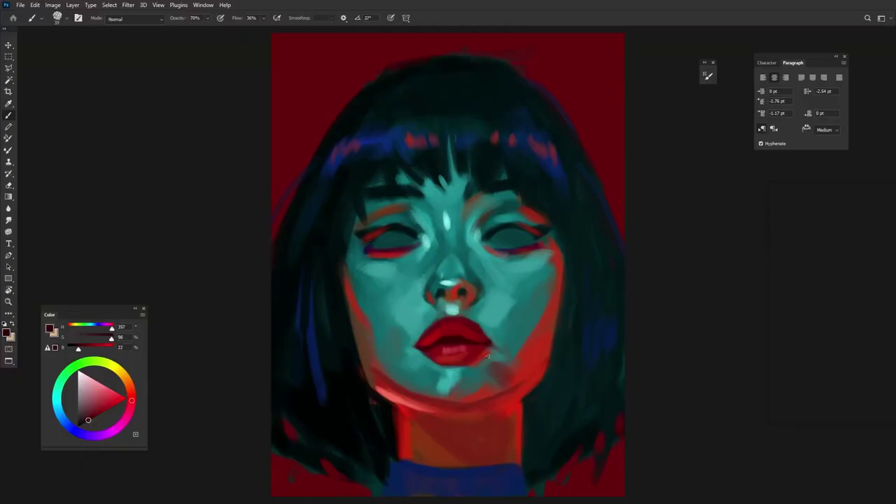
pyautogui.keyDown('alt'); pyautogui.click(469, 353); pyautogui.keyUp('alt')
pyautogui.press('6')
pyautogui.press('6')
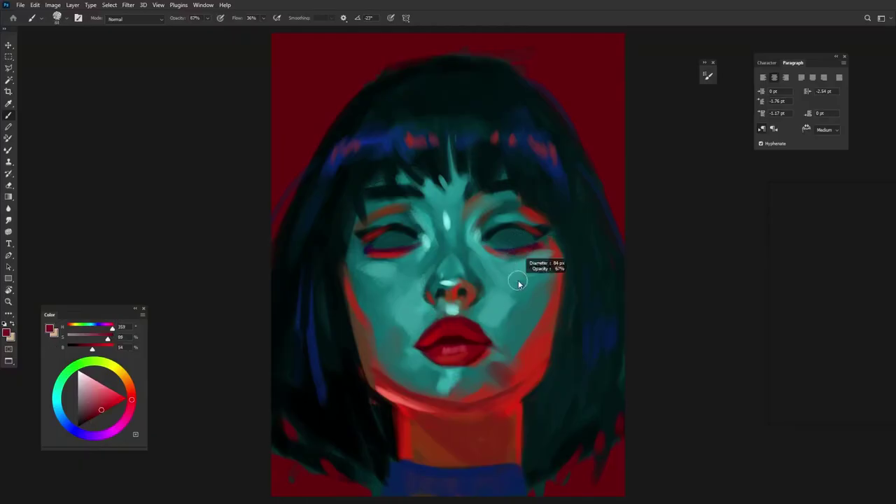
pyautogui.moveTo(102, 410); pyautogui.dragTo(149, 402)
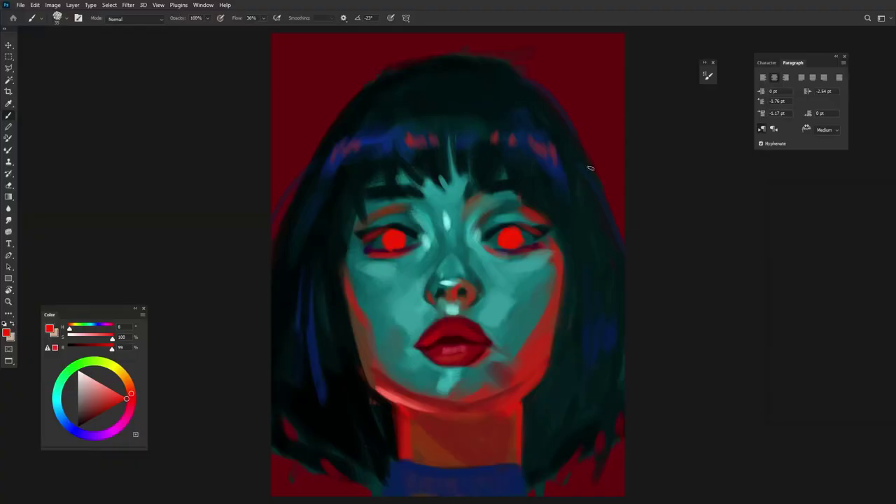
# Sample dark teals, near-black and the eyes' bright red around both eyes for the pupils.
pyautogui.keyDown('alt'); pyautogui.click(527, 230); pyautogui.keyUp('alt')
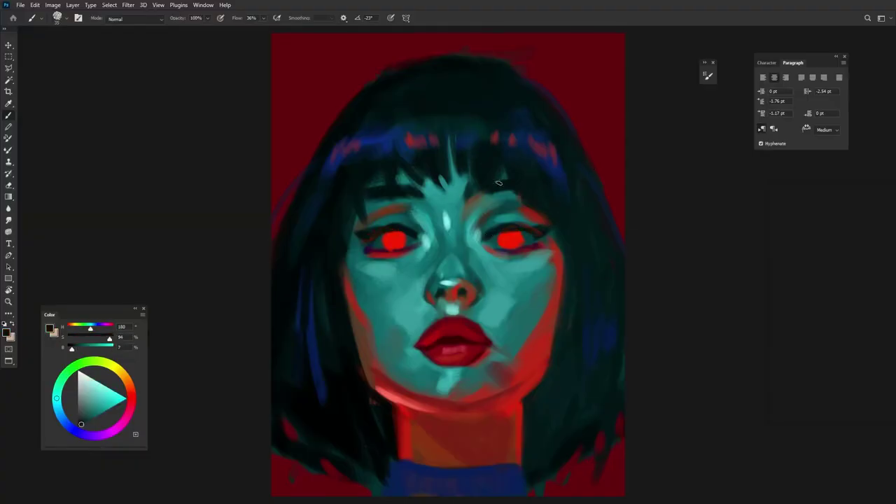
pyautogui.keyDown('alt'); pyautogui.click(520, 244); pyautogui.keyUp('alt')
pyautogui.keyDown('alt'); pyautogui.click(393, 250); pyautogui.keyUp('alt')
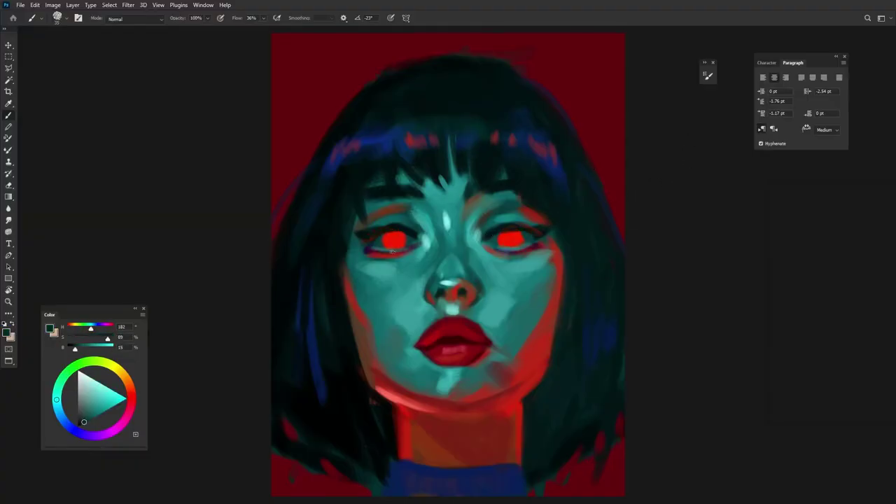
pyautogui.keyDown('alt'); pyautogui.click(525, 196); pyautogui.keyUp('alt')
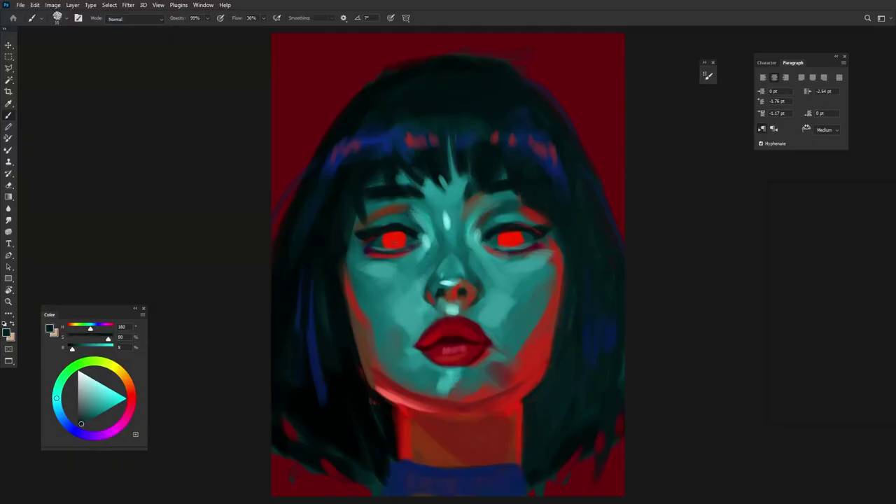
pyautogui.keyDown('alt'); pyautogui.click(509, 239); pyautogui.keyUp('alt')
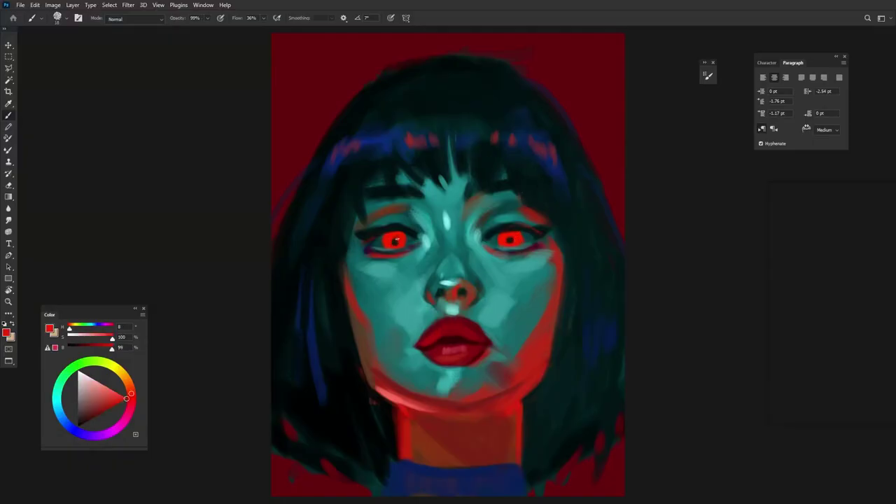
pyautogui.keyDown('alt'); pyautogui.click(511, 229); pyautogui.keyUp('alt')
pyautogui.keyDown('alt'); pyautogui.click(533, 221); pyautogui.keyUp('alt')
# Sample browns and reds, then paint teal skin over the area above the left eye.
pyautogui.keyDown('alt'); pyautogui.click(393, 233); pyautogui.keyUp('alt')
pyautogui.keyDown('alt'); pyautogui.click(615, 202); pyautogui.keyUp('alt')
pyautogui.keyDown('alt'); pyautogui.click(553, 209); pyautogui.keyUp('alt')
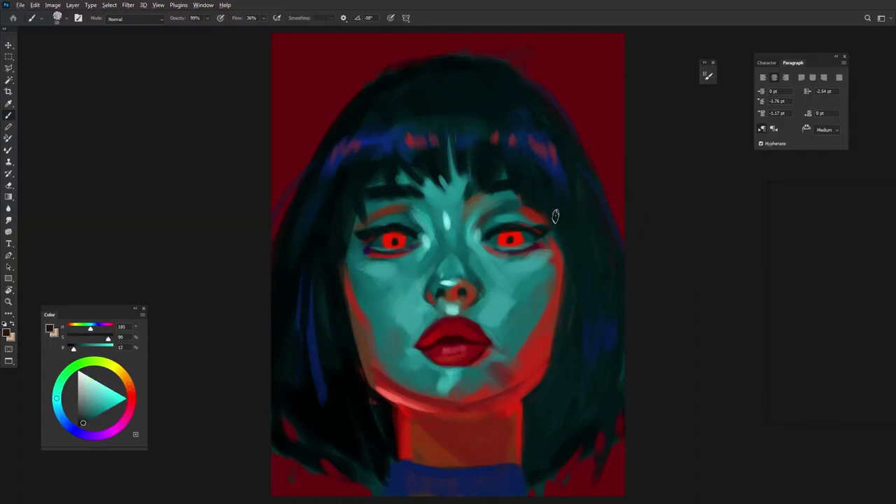
pyautogui.keyDown('alt'); pyautogui.click(543, 249); pyautogui.keyUp('alt')
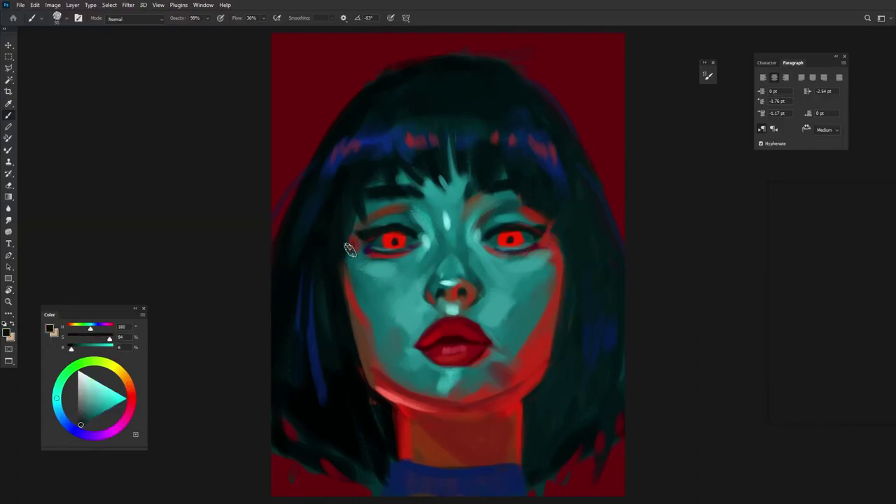
pyautogui.keyDown('alt'); pyautogui.click(386, 385); pyautogui.keyUp('alt')
pyautogui.moveTo(371, 205); pyautogui.dragTo(378, 207)
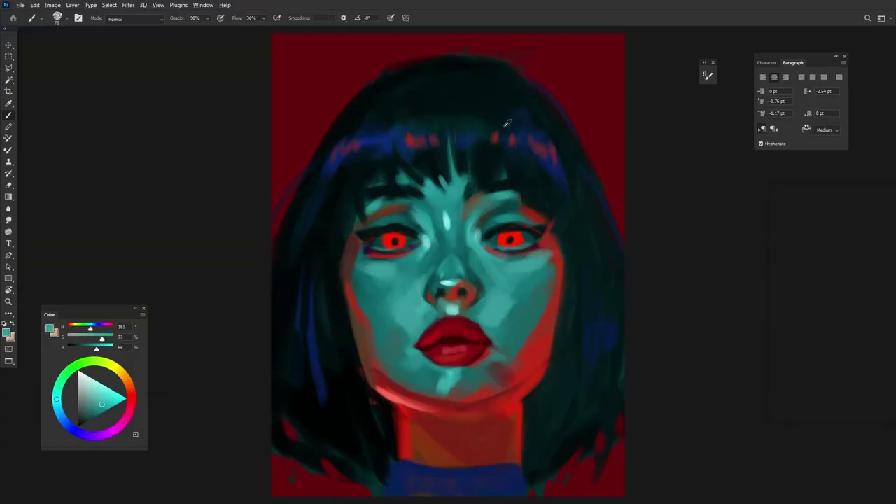
# Paint lighter teal down the left cheek and pale teal on the forehead below the bangs.
pyautogui.keyDown('alt'); pyautogui.click(371, 278); pyautogui.keyUp('alt')
pyautogui.moveTo(357, 247); pyautogui.dragTo(370, 310)
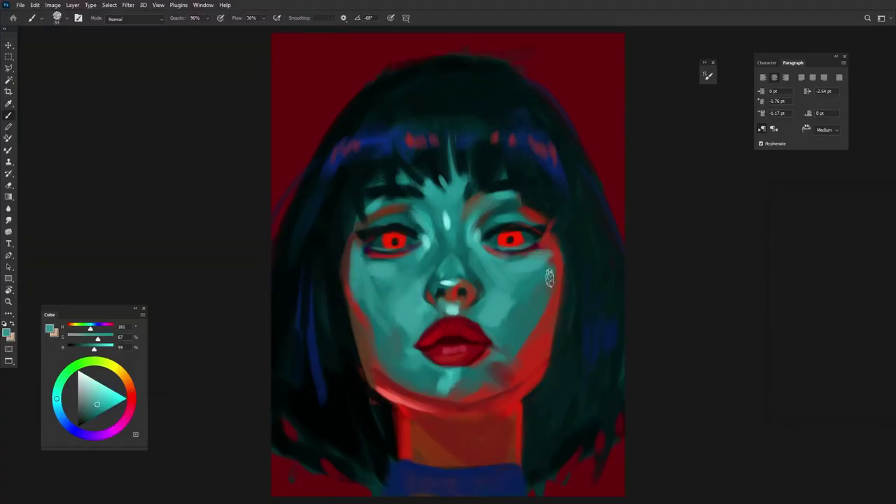
pyautogui.keyDown('alt'); pyautogui.click(514, 296); pyautogui.keyUp('alt')
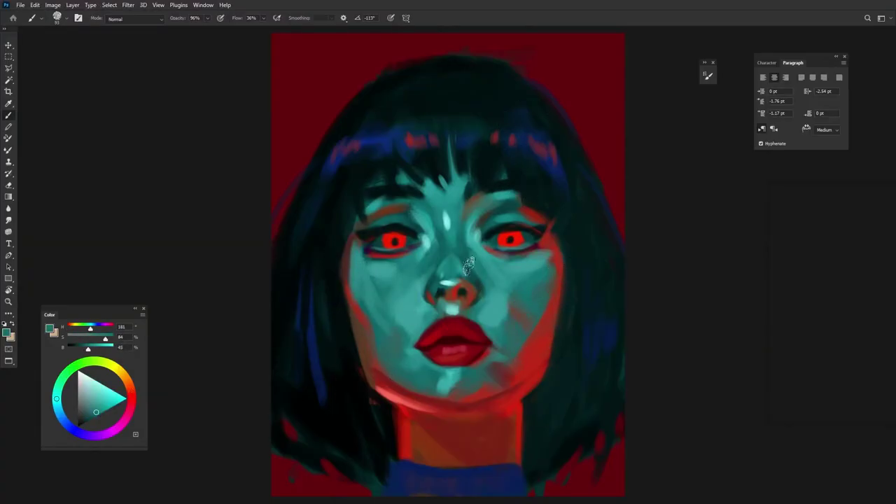
pyautogui.keyDown('alt'); pyautogui.click(380, 318); pyautogui.keyUp('alt')
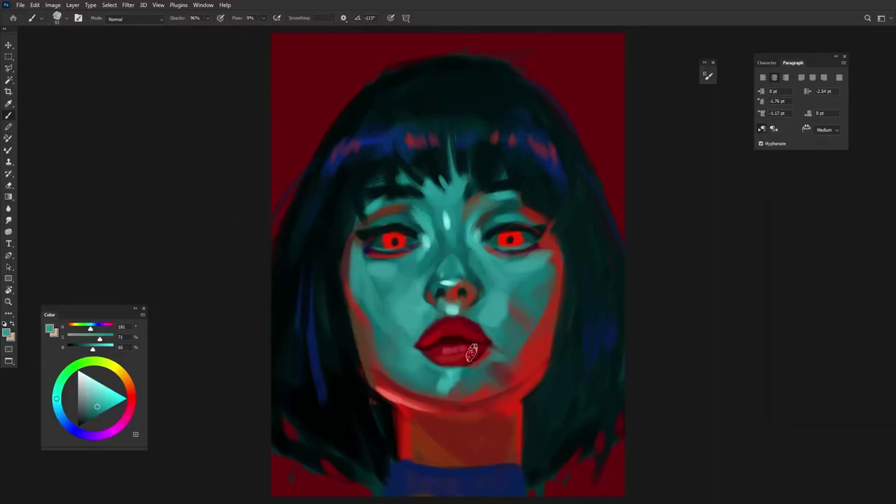
pyautogui.keyDown('alt'); pyautogui.click(458, 241); pyautogui.keyUp('alt')
pyautogui.moveTo(435, 204)
pyautogui.mouseDown()
pyautogui.moveTo(430, 173)
pyautogui.moveTo(448, 160)
pyautogui.mouseUp()
# Sample dark reds and dimmer teals around the brows, ending on a light teal for the eyes.
pyautogui.keyDown('alt'); pyautogui.click(474, 324); pyautogui.keyUp('alt')
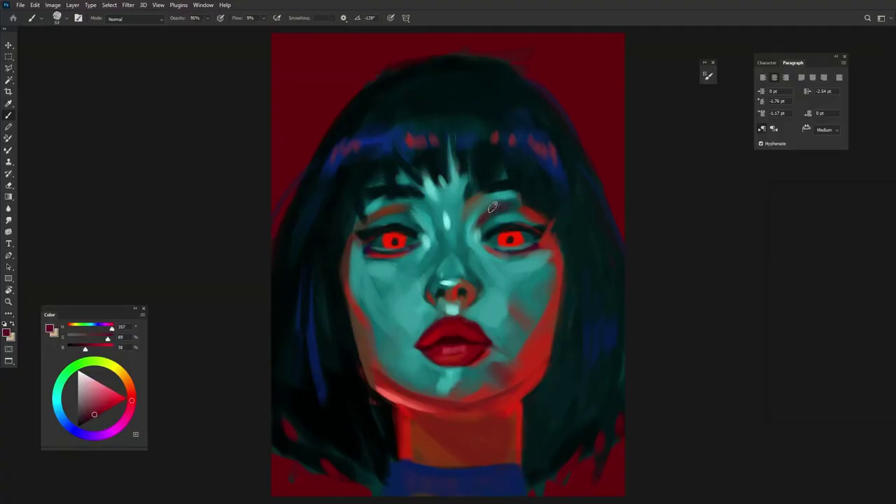
pyautogui.keyDown('alt'); pyautogui.click(501, 186); pyautogui.keyUp('alt')
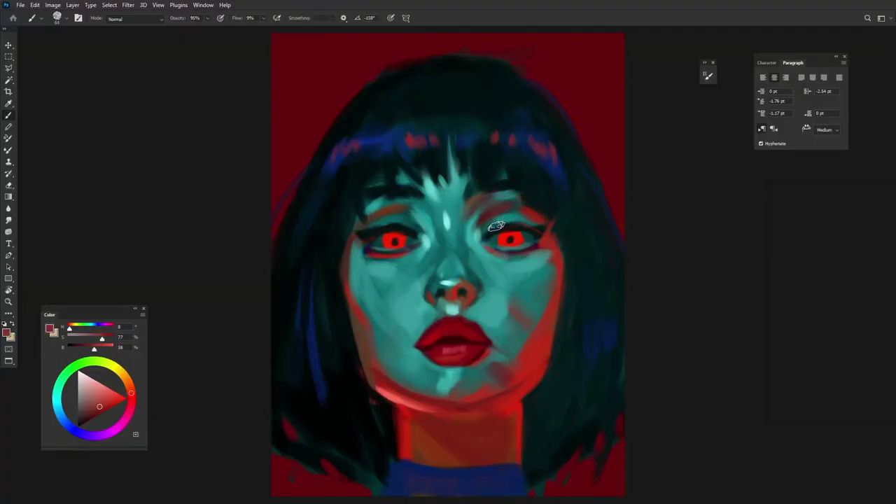
pyautogui.keyDown('alt'); pyautogui.click(504, 198); pyautogui.keyUp('alt')
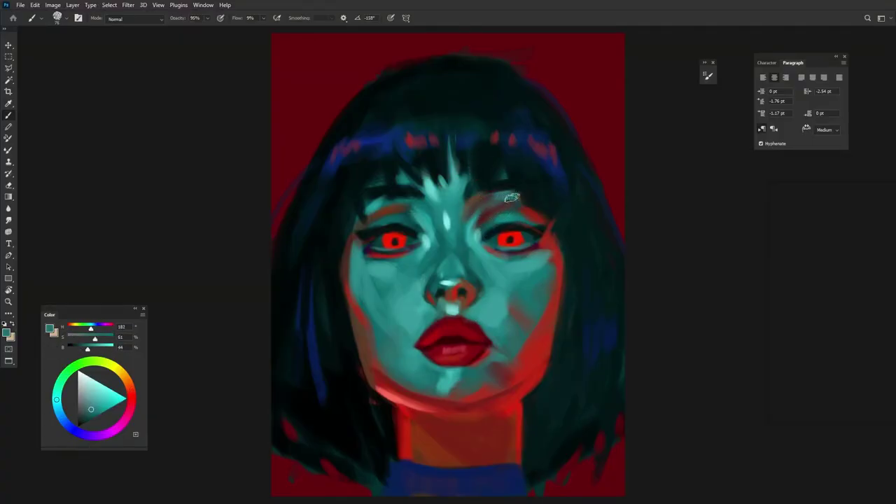
pyautogui.keyDown('alt'); pyautogui.click(511, 196); pyautogui.keyUp('alt')
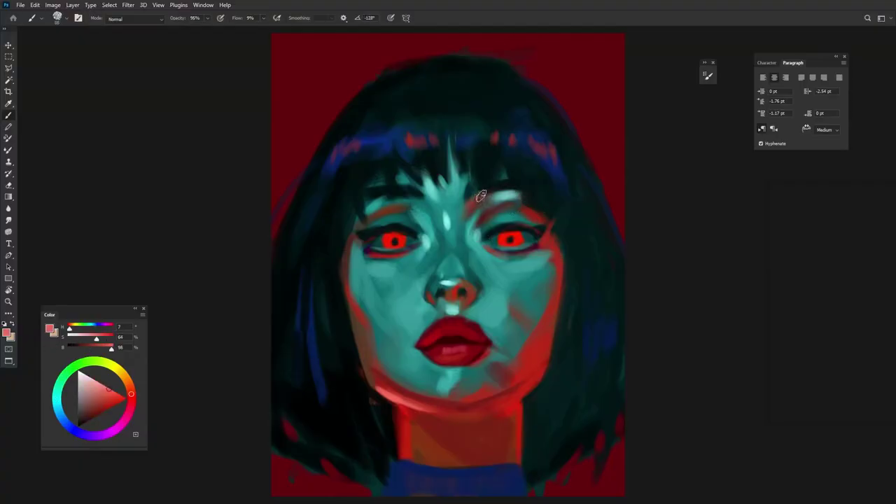
pyautogui.keyDown('alt'); pyautogui.click(481, 199); pyautogui.keyUp('alt')
pyautogui.keyDown('alt'); pyautogui.click(526, 233); pyautogui.keyUp('alt')
# Paint light teal over both eyes' red irises.
pyautogui.moveTo(495, 241)
pyautogui.mouseDown()
pyautogui.moveTo(525, 239)
pyautogui.moveTo(498, 240)
pyautogui.mouseUp()
pyautogui.moveTo(378, 242); pyautogui.dragTo(413, 242)
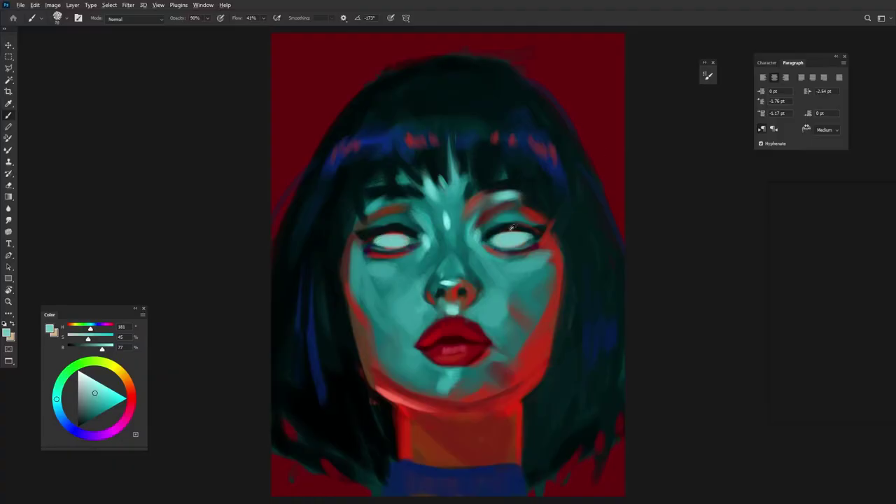
pyautogui.keyDown('alt'); pyautogui.click(392, 231); pyautogui.keyUp('alt')
pyautogui.keyDown('alt'); pyautogui.click(482, 238); pyautogui.keyUp('alt')
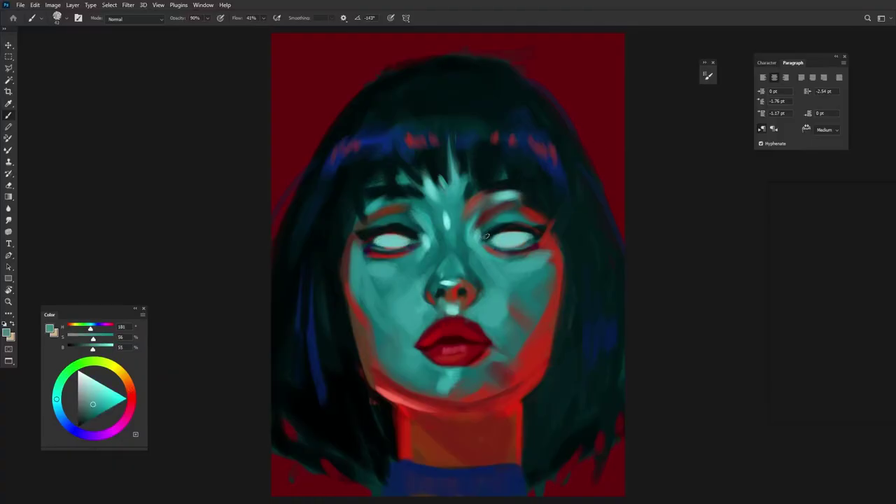
# Sample darker teals from the brow and around the eyes for lid shading.
pyautogui.keyDown('alt'); pyautogui.click(515, 215); pyautogui.keyUp('alt')
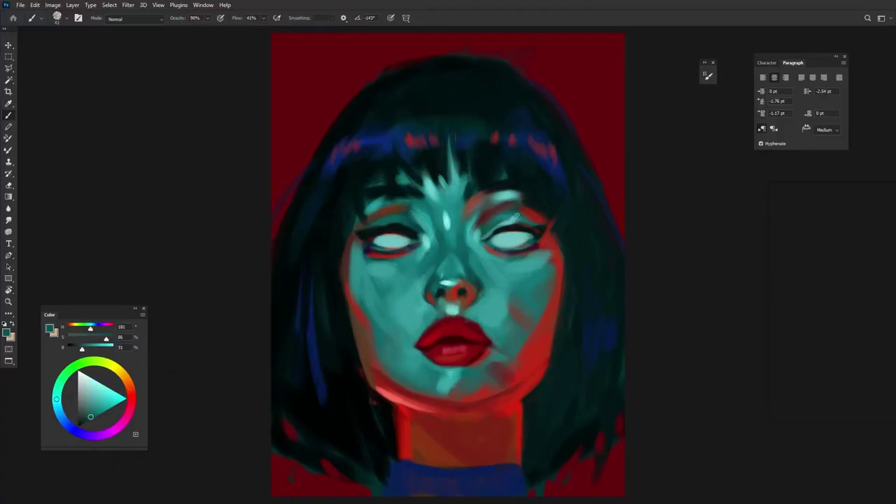
pyautogui.keyDown('alt'); pyautogui.click(414, 221); pyautogui.keyUp('alt')
pyautogui.keyDown('alt'); pyautogui.click(396, 212); pyautogui.keyUp('alt')
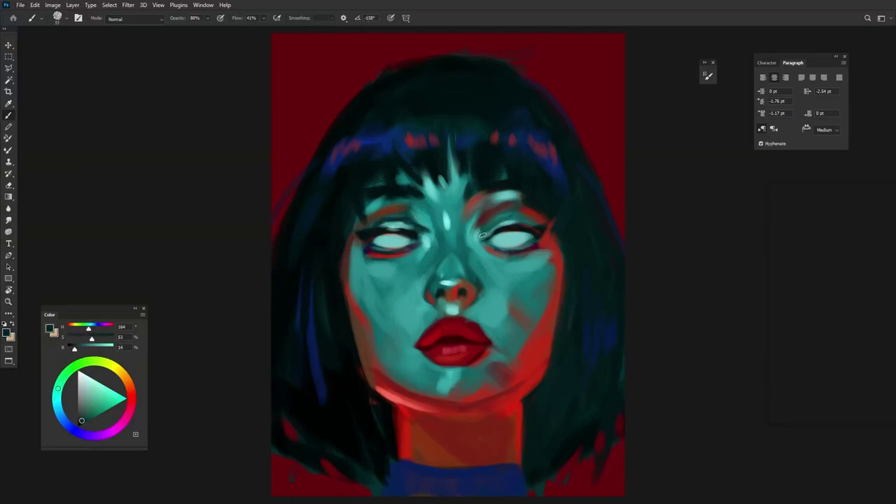
pyautogui.keyDown('alt'); pyautogui.click(506, 224); pyautogui.keyUp('alt')
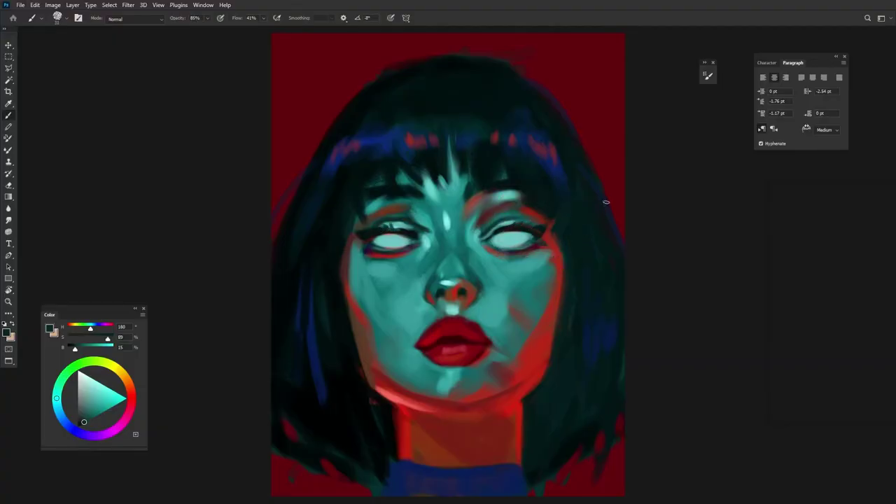
# Sample reds and teals from the lips, chin, jaw and cheek to refine the lips and chin.
pyautogui.keyDown('alt'); pyautogui.click(462, 326); pyautogui.keyUp('alt')
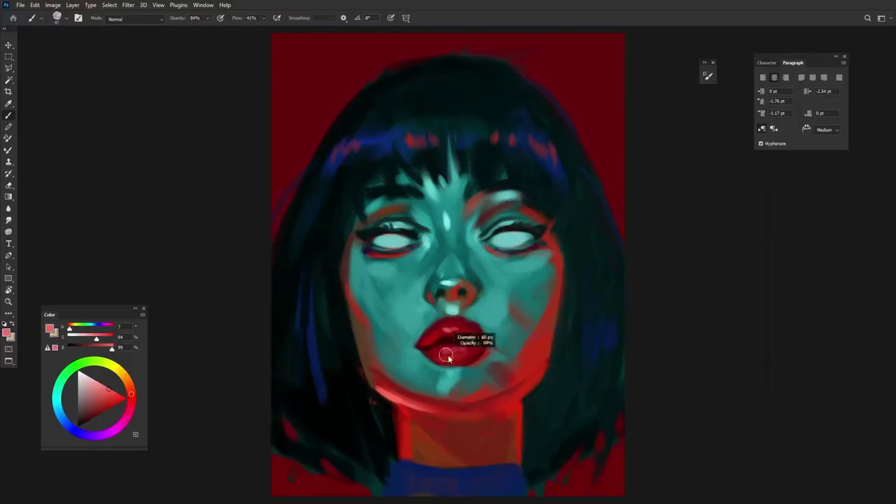
pyautogui.keyDown('alt'); pyautogui.click(468, 384); pyautogui.keyUp('alt')
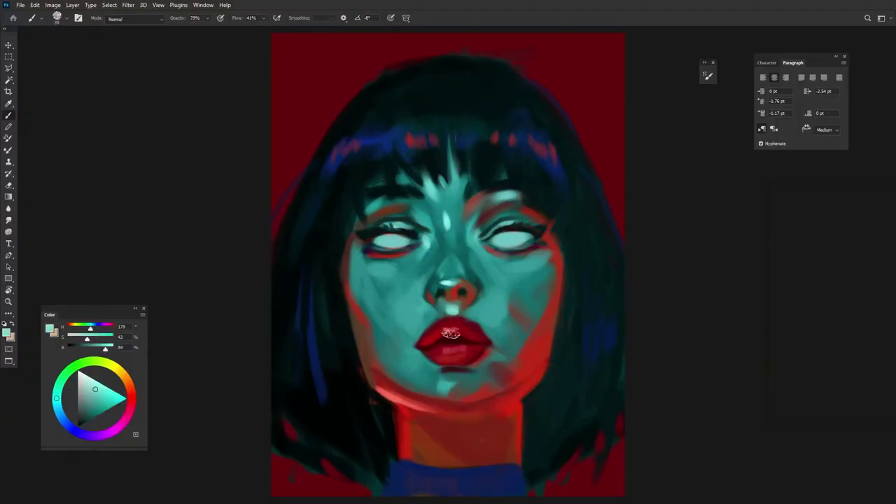
pyautogui.keyDown('alt'); pyautogui.click(434, 390); pyautogui.keyUp('alt')
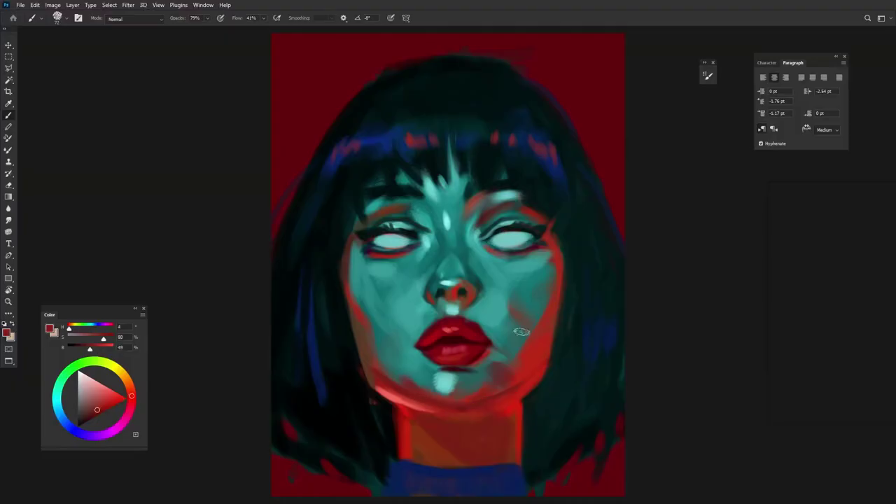
pyautogui.keyDown('alt'); pyautogui.click(509, 376); pyautogui.keyUp('alt')
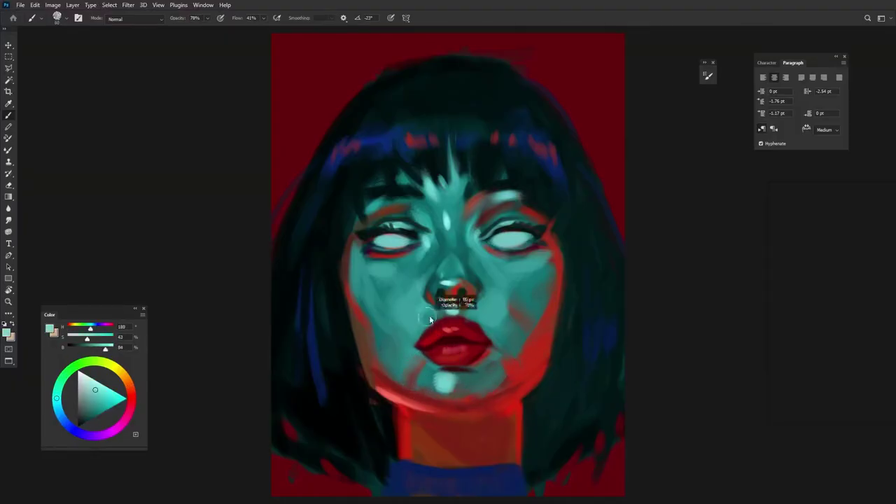
pyautogui.keyDown('alt'); pyautogui.click(402, 331); pyautogui.keyUp('alt')
pyautogui.keyDown('alt'); pyautogui.click(451, 307); pyautogui.keyUp('alt')
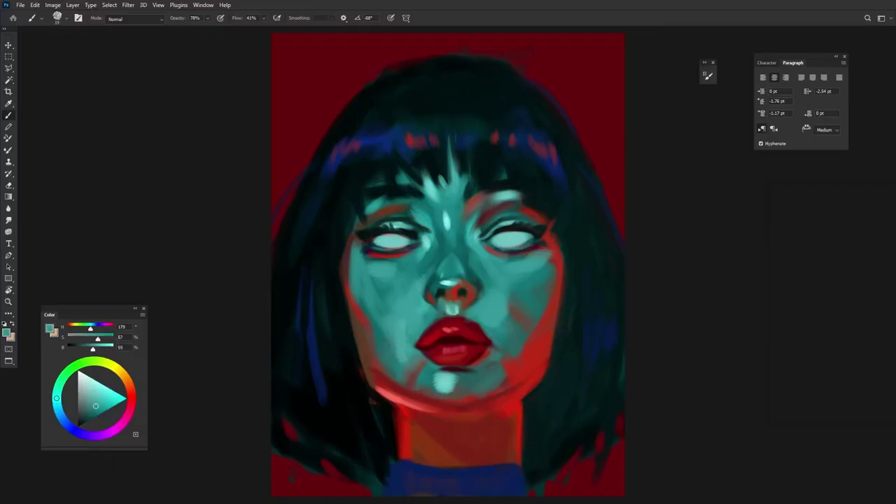
pyautogui.keyDown('alt'); pyautogui.click(476, 247); pyautogui.keyUp('alt')
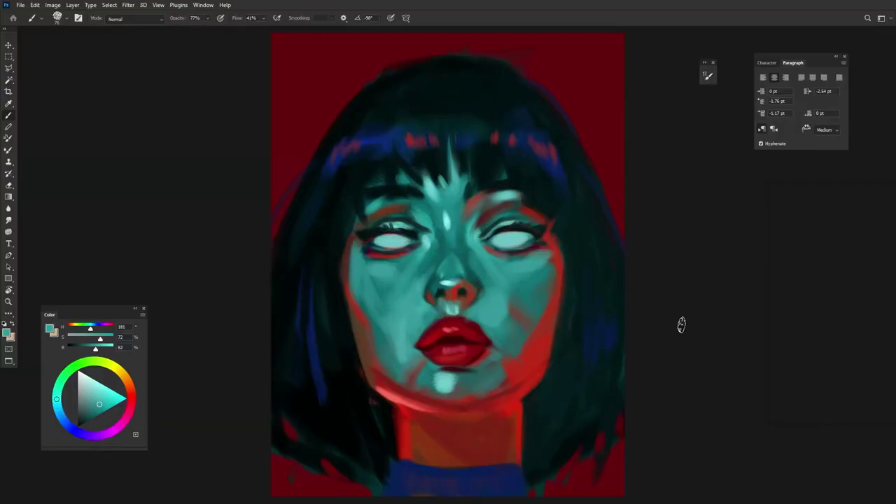
# Paint red and blue rim-light strokes along the left and right hair edges.
pyautogui.keyDown('alt'); pyautogui.click(588, 399); pyautogui.keyUp('alt')
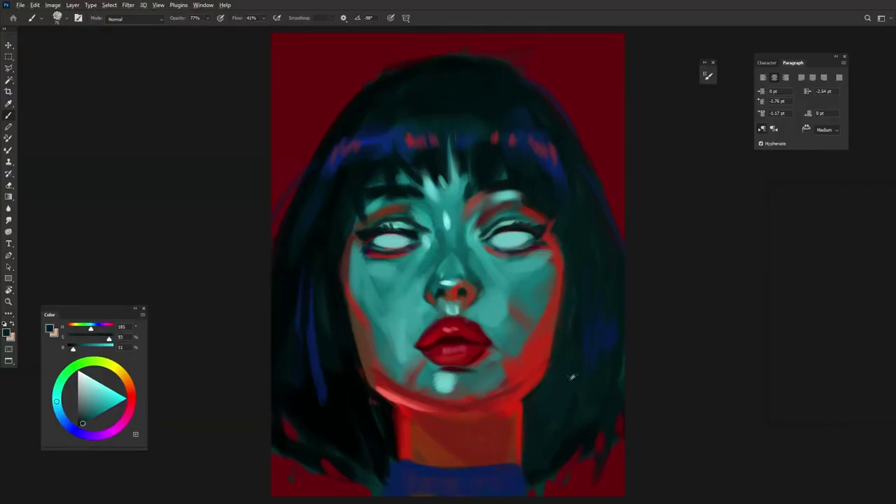
pyautogui.keyDown('alt'); pyautogui.click(572, 377); pyautogui.keyUp('alt')
pyautogui.moveTo(333, 329); pyautogui.dragTo(328, 311)
pyautogui.moveTo(579, 312); pyautogui.dragTo(574, 293)
pyautogui.keyDown('alt'); pyautogui.click(588, 301); pyautogui.keyUp('alt')
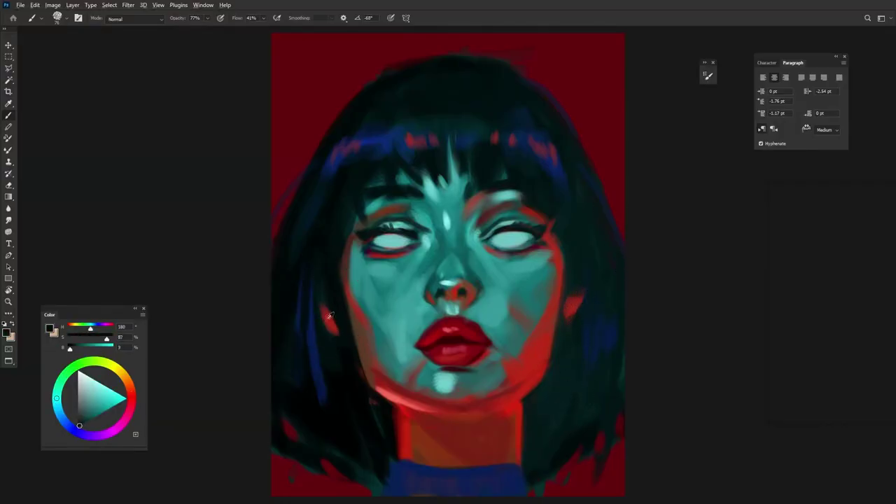
pyautogui.moveTo(292, 343); pyautogui.dragTo(284, 297)
pyautogui.moveTo(615, 338); pyautogui.dragTo(613, 320)
# Darken the right edge of the hair and sample dark hair and muted skin tones.
pyautogui.keyDown('alt'); pyautogui.click(536, 463); pyautogui.keyUp('alt')
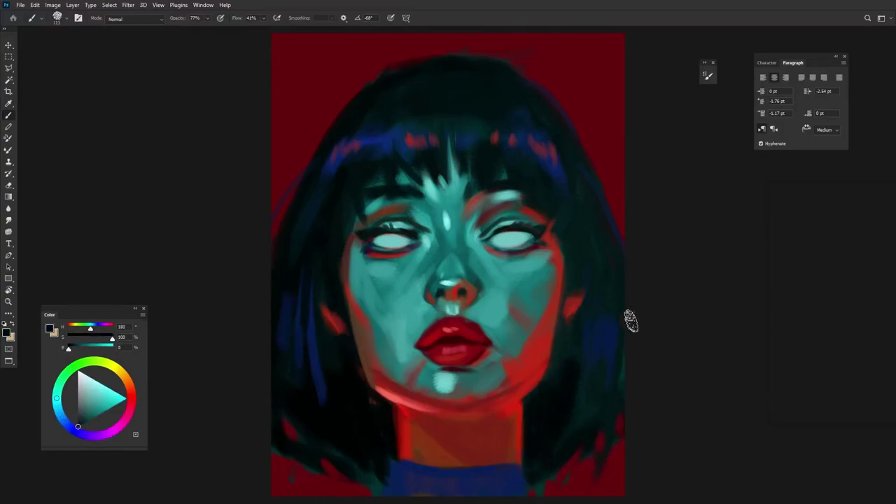
pyautogui.moveTo(616, 280); pyautogui.dragTo(596, 249)
pyautogui.keyDown('alt'); pyautogui.click(596, 248); pyautogui.keyUp('alt')
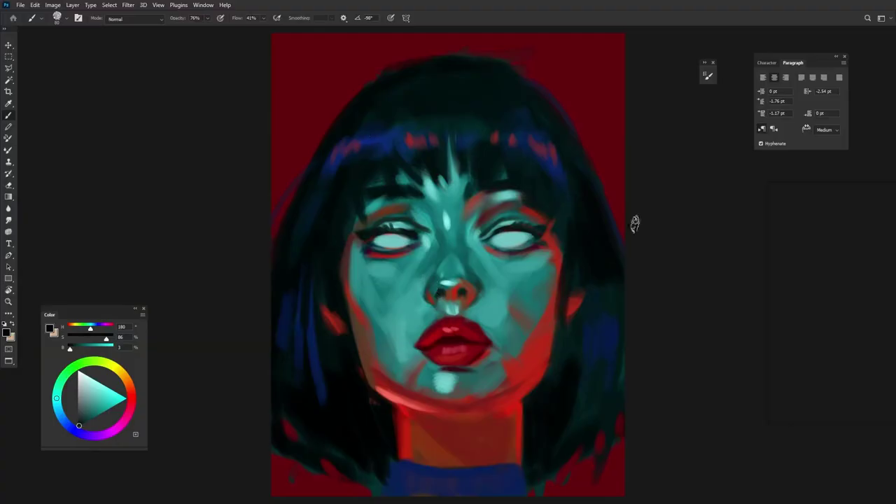
pyautogui.keyDown('alt'); pyautogui.click(562, 283); pyautogui.keyUp('alt')
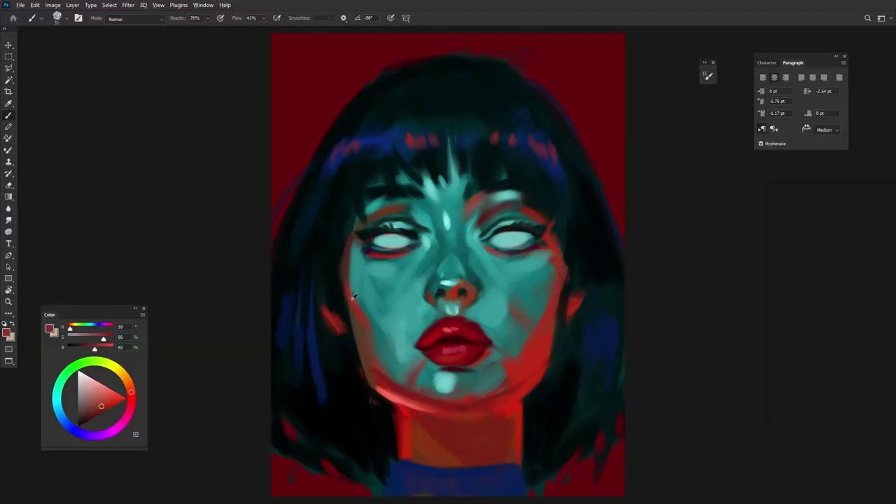
pyautogui.keyDown('alt'); pyautogui.click(350, 300); pyautogui.keyUp('alt')
pyautogui.keyDown('alt'); pyautogui.click(466, 315); pyautogui.keyUp('alt')
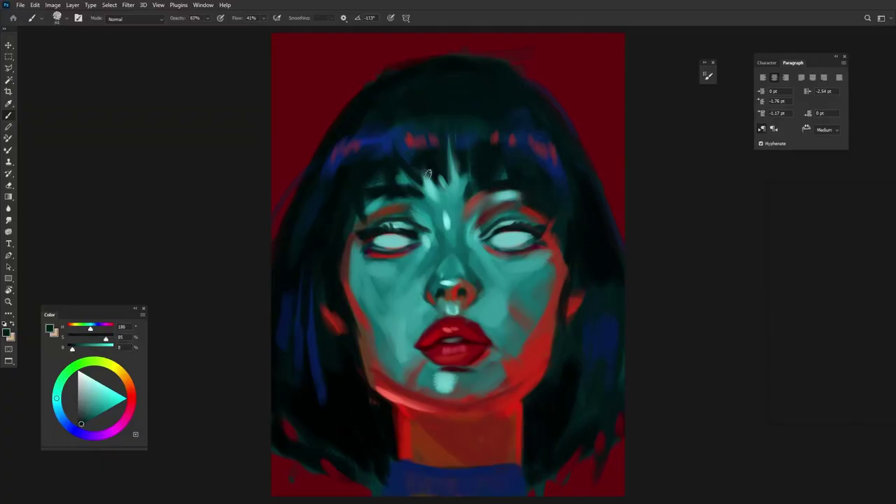
pyautogui.keyDown('alt'); pyautogui.click(381, 172); pyautogui.keyUp('alt')
# Paint solid, saturated bright red irises into both eyes.
pyautogui.click(131, 393)
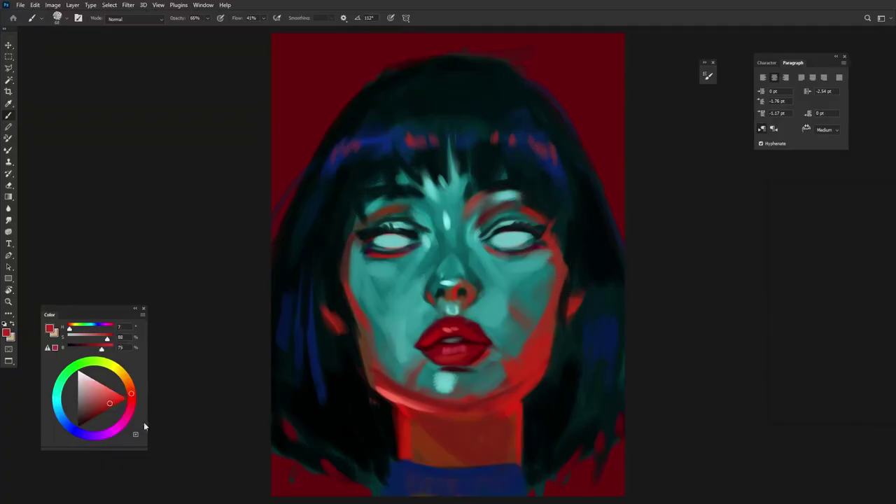
pyautogui.moveTo(385, 241); pyautogui.dragTo(398, 243)
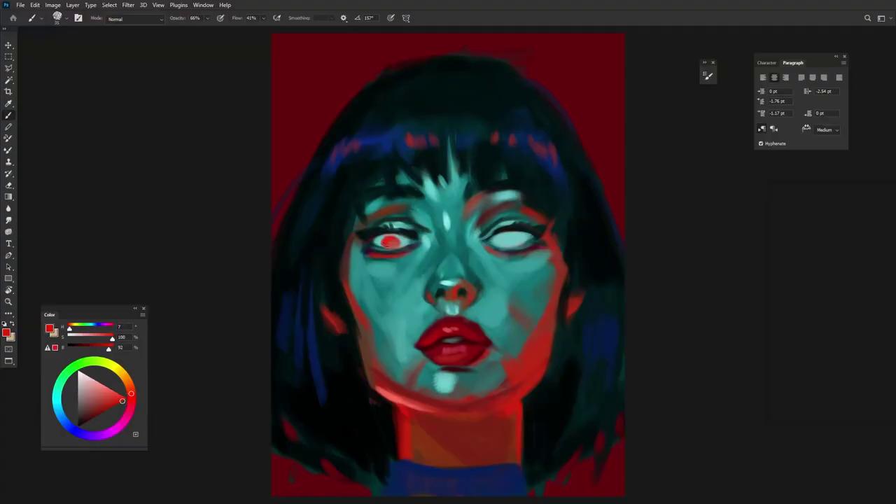
pyautogui.moveTo(505, 245); pyautogui.dragTo(518, 239)
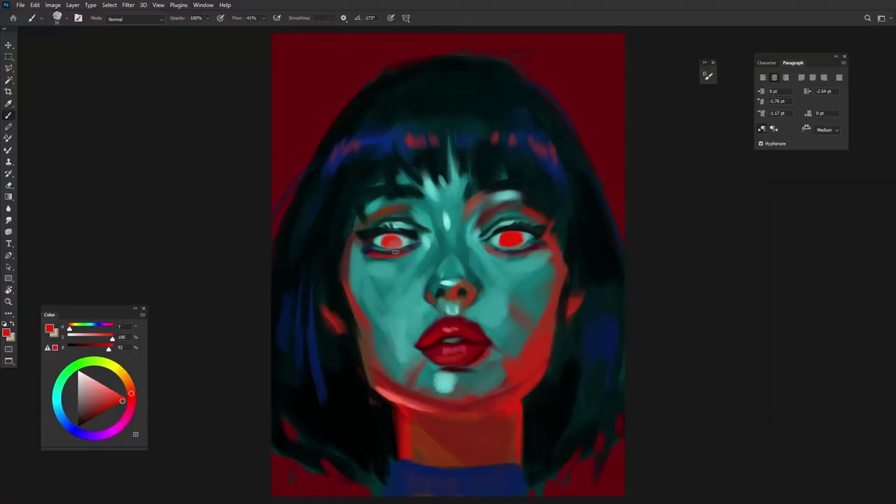
pyautogui.moveTo(393, 243); pyautogui.dragTo(400, 240)
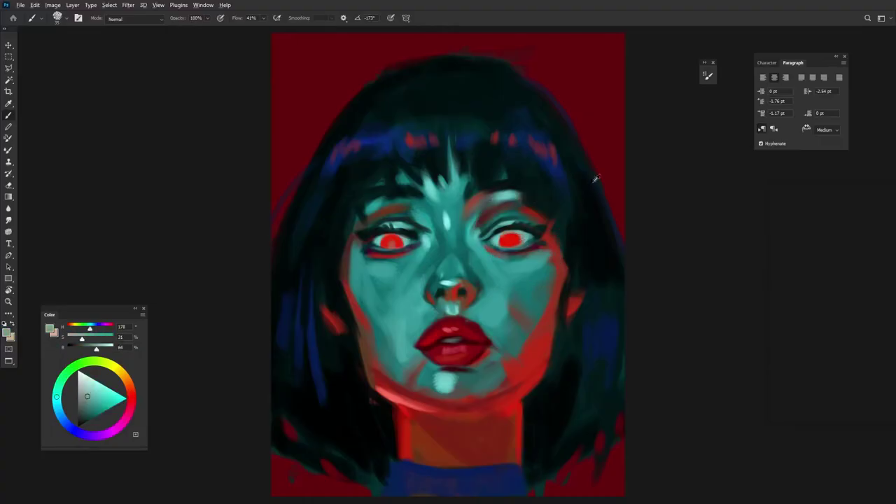
# Dab a near-black pupil into the right eye, then resample the teal skin.
pyautogui.keyDown('alt'); pyautogui.click(506, 238); pyautogui.keyUp('alt')
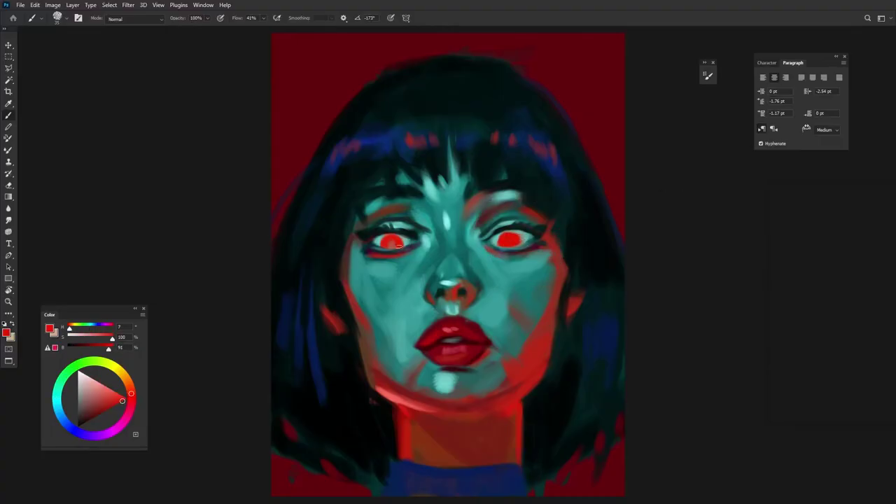
pyautogui.keyDown('alt'); pyautogui.click(542, 226); pyautogui.keyUp('alt')
pyautogui.click(508, 240)
pyautogui.keyDown('alt'); pyautogui.click(508, 241); pyautogui.keyUp('alt')
pyautogui.keyDown('alt'); pyautogui.click(509, 240); pyautogui.keyUp('alt')
pyautogui.keyDown('alt'); pyautogui.click(518, 235); pyautogui.keyUp('alt')
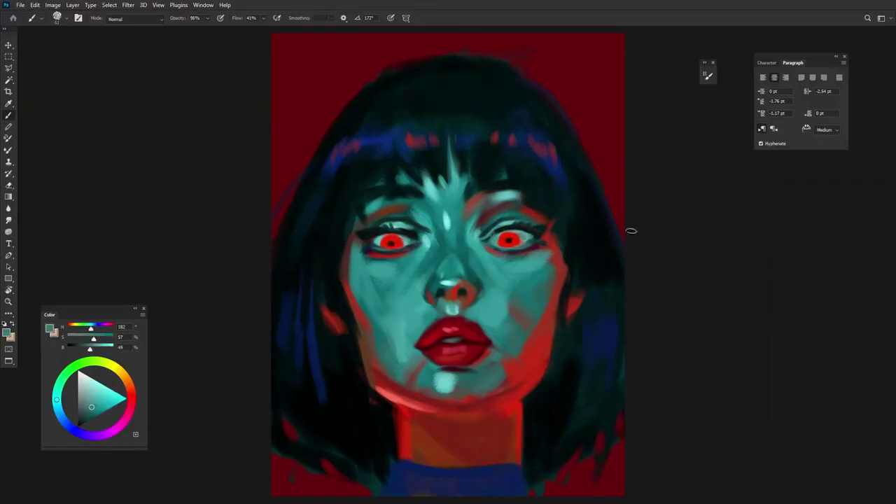
# Cover both irises with pale teal and brighten the white of the right eye.
pyautogui.keyDown('alt'); pyautogui.click(533, 222); pyautogui.keyUp('alt')
pyautogui.moveTo(518, 239)
pyautogui.mouseDown()
pyautogui.moveTo(504, 242)
pyautogui.moveTo(518, 238)
pyautogui.mouseUp()
pyautogui.keyDown('alt'); pyautogui.click(511, 238); pyautogui.keyUp('alt')
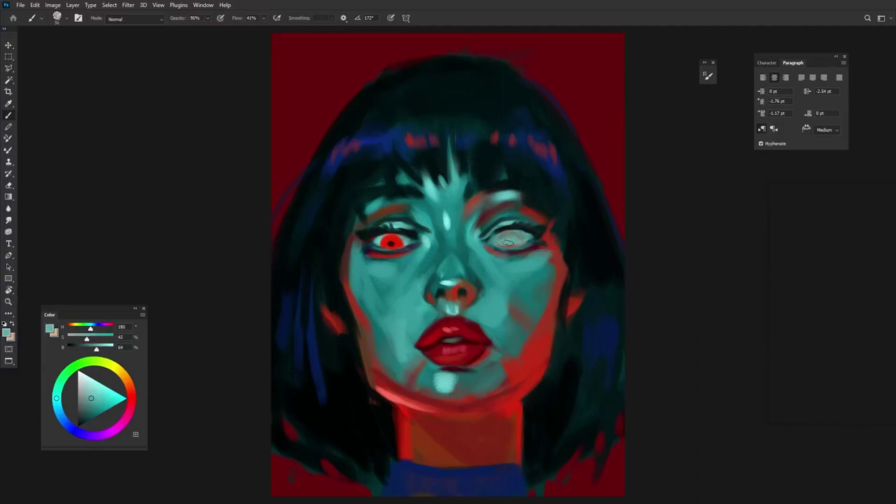
pyautogui.moveTo(383, 242); pyautogui.dragTo(399, 239)
pyautogui.moveTo(499, 236); pyautogui.dragTo(522, 235)
# Paint both irises dark blue and sample near-black teal and blue for the pupils.
pyautogui.keyDown('alt'); pyautogui.click(543, 225); pyautogui.keyUp('alt')
pyautogui.moveTo(383, 243); pyautogui.dragTo(403, 239)
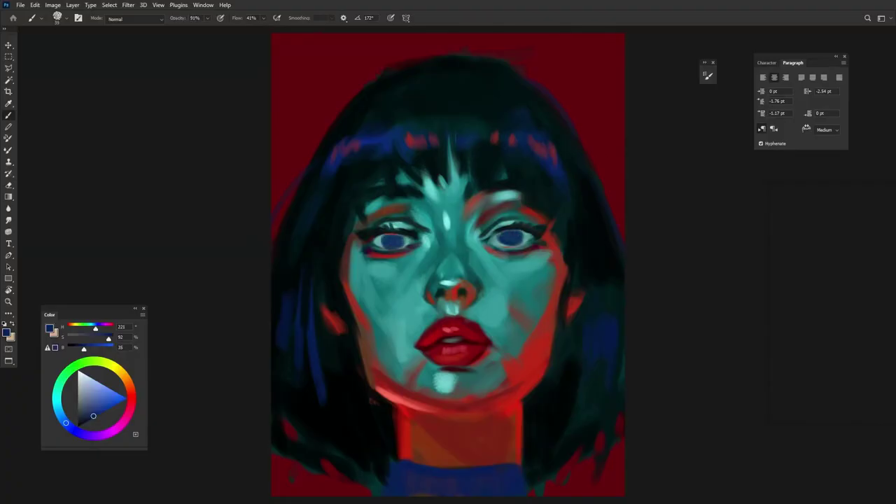
pyautogui.keyDown('alt'); pyautogui.click(389, 242); pyautogui.keyUp('alt')
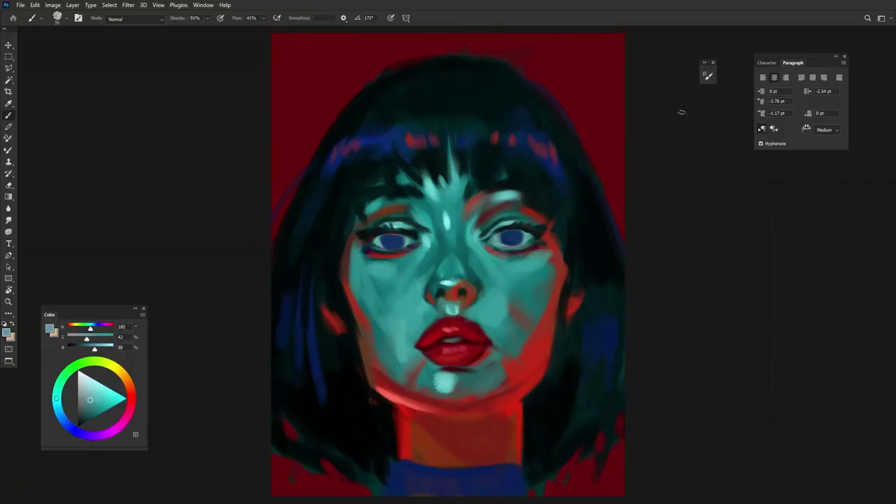
pyautogui.keyDown('alt'); pyautogui.click(389, 242); pyautogui.keyUp('alt')
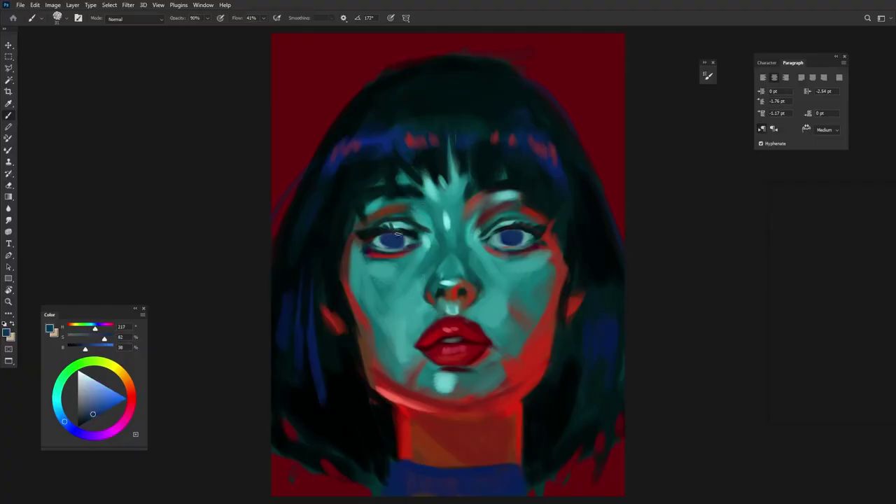
pyautogui.keyDown('alt'); pyautogui.click(392, 245); pyautogui.keyUp('alt')
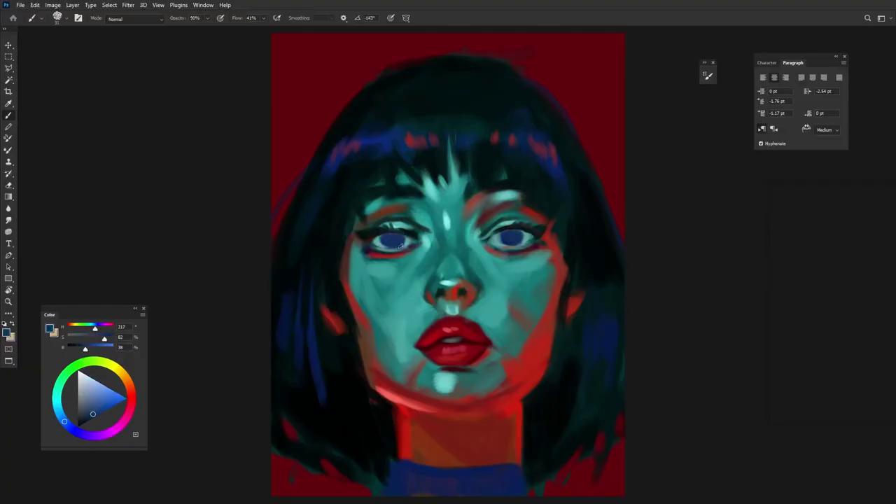
pyautogui.keyDown('alt'); pyautogui.click(537, 225); pyautogui.keyUp('alt')
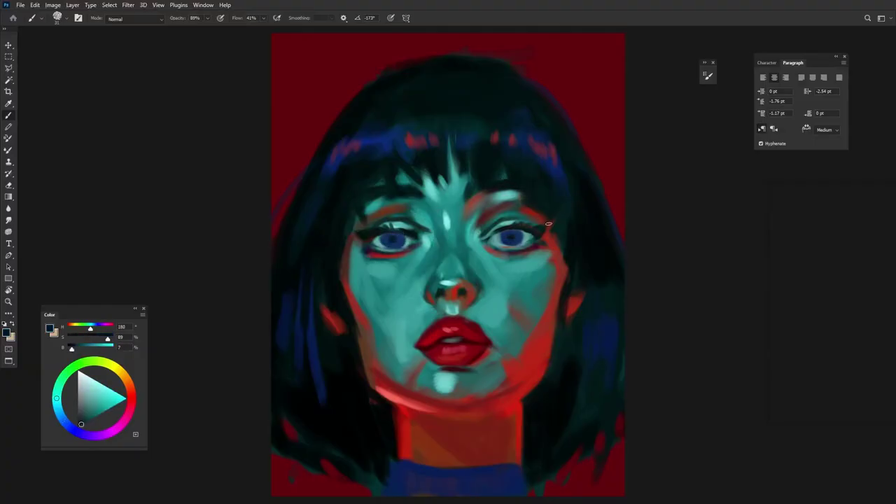
pyautogui.keyDown('alt'); pyautogui.click(511, 235); pyautogui.keyUp('alt')
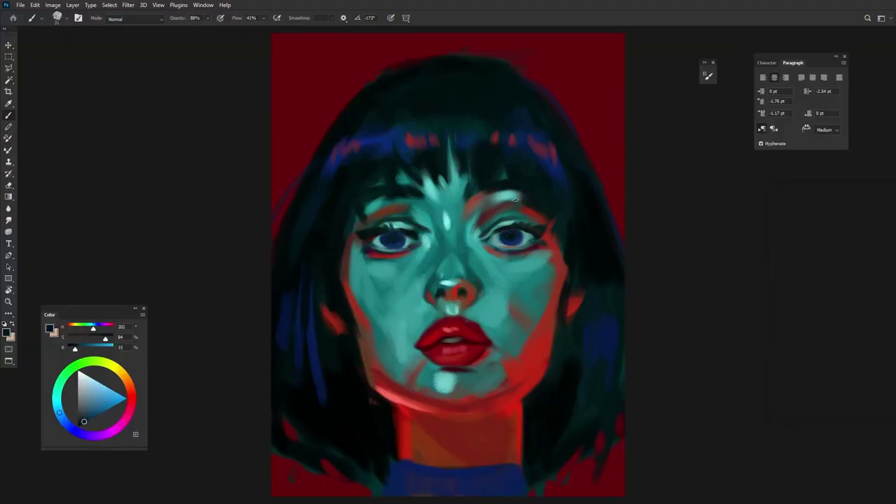
pyautogui.keyDown('alt'); pyautogui.click(419, 236); pyautogui.keyUp('alt')
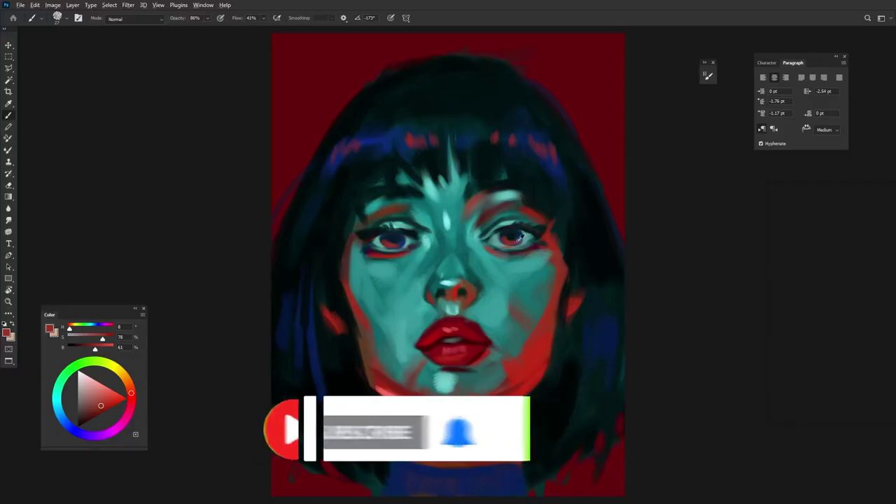
# Darken the pupils with dark navy and near-black sampled from the eyes.
pyautogui.keyDown('alt'); pyautogui.click(394, 238); pyautogui.keyUp('alt')
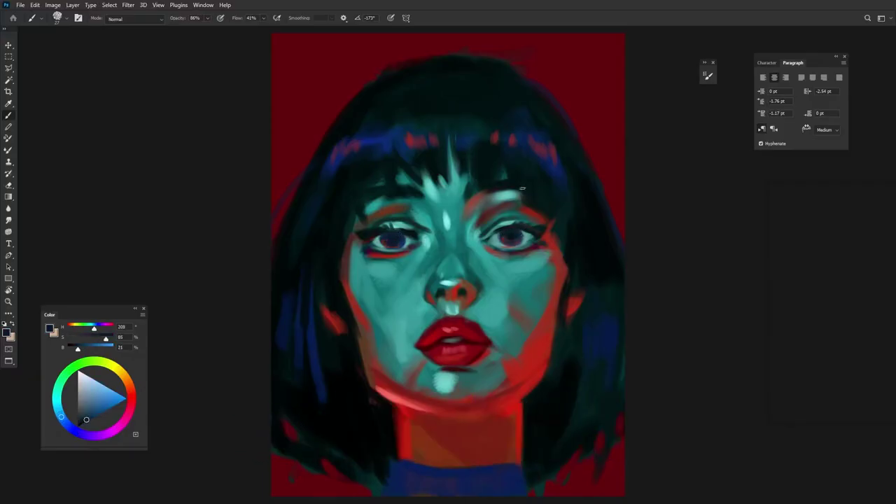
pyautogui.keyDown('alt'); pyautogui.click(380, 239); pyautogui.keyUp('alt')
pyautogui.keyDown('alt'); pyautogui.click(402, 236); pyautogui.keyUp('alt')
pyautogui.keyDown('alt'); pyautogui.click(505, 231); pyautogui.keyUp('alt')
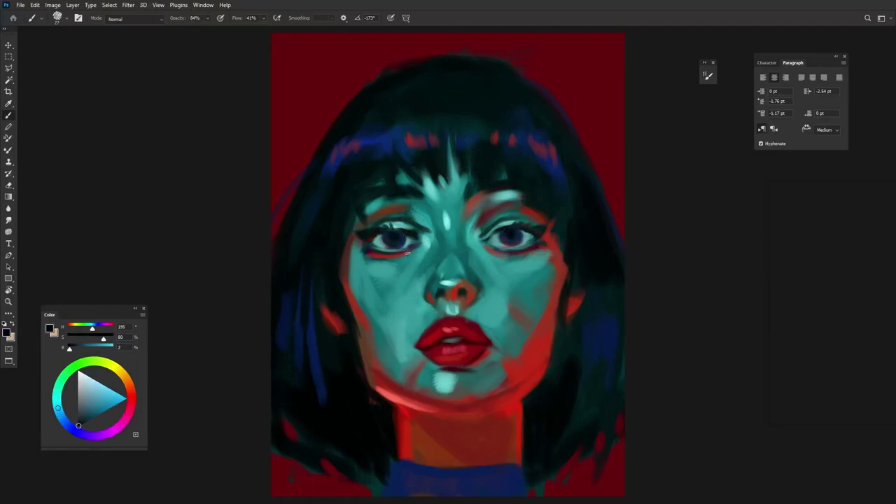
pyautogui.click(509, 235)
# Add two light teal highlights in the fringe, then pick darker, more saturated teals.
pyautogui.keyDown('alt'); pyautogui.click(463, 194); pyautogui.keyUp('alt')
pyautogui.click(500, 174)
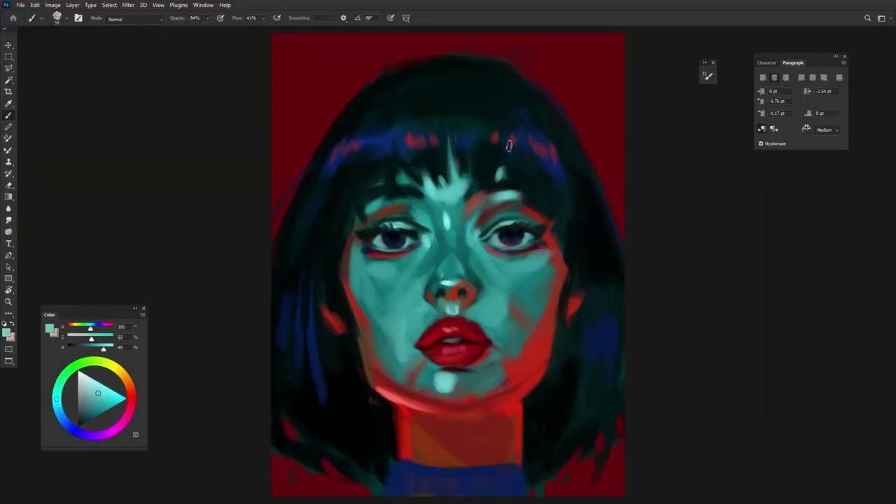
pyautogui.keyDown('alt'); pyautogui.click(474, 216); pyautogui.keyUp('alt')
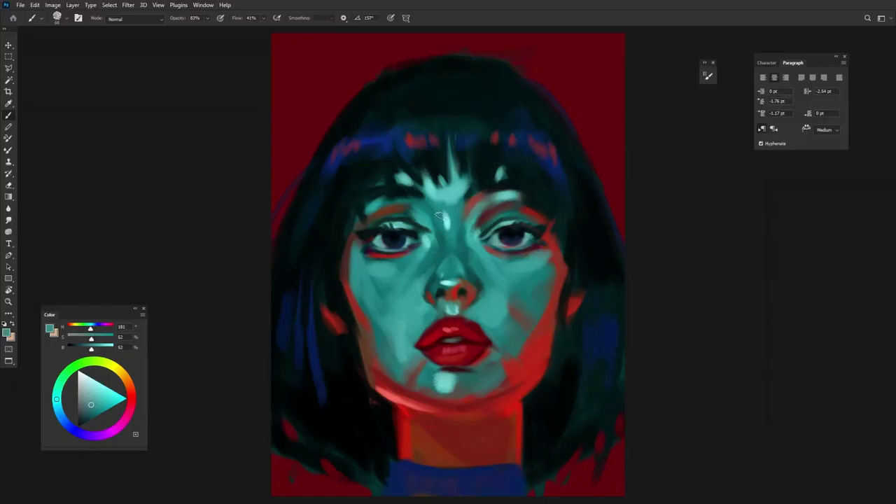
pyautogui.keyDown('alt'); pyautogui.click(427, 232); pyautogui.keyUp('alt')
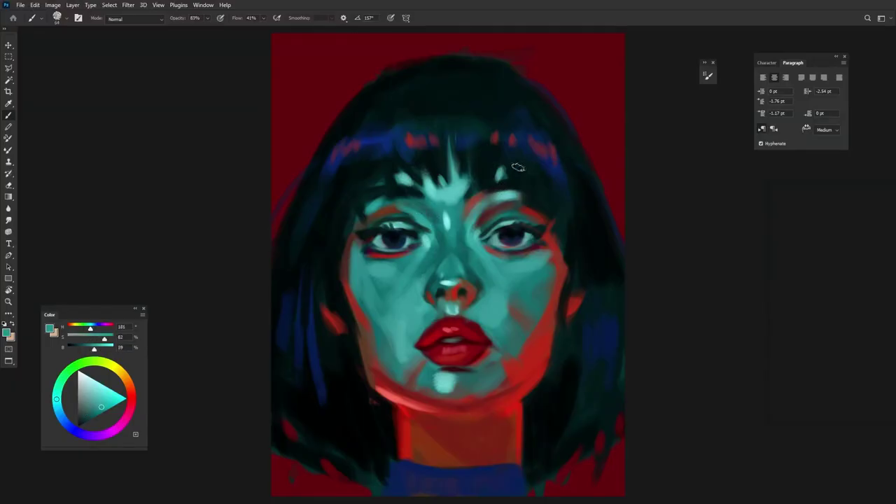
# Paint the irises dark red at lower opacity and start a blood drip below the left lip corner.
pyautogui.keyDown('alt'); pyautogui.click(534, 236); pyautogui.keyUp('alt')
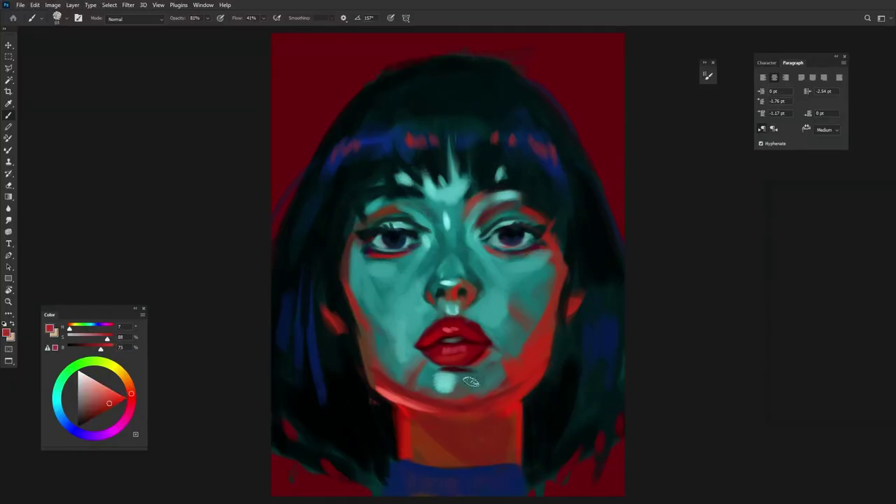
pyautogui.keyDown('alt'); pyautogui.click(554, 291); pyautogui.keyUp('alt')
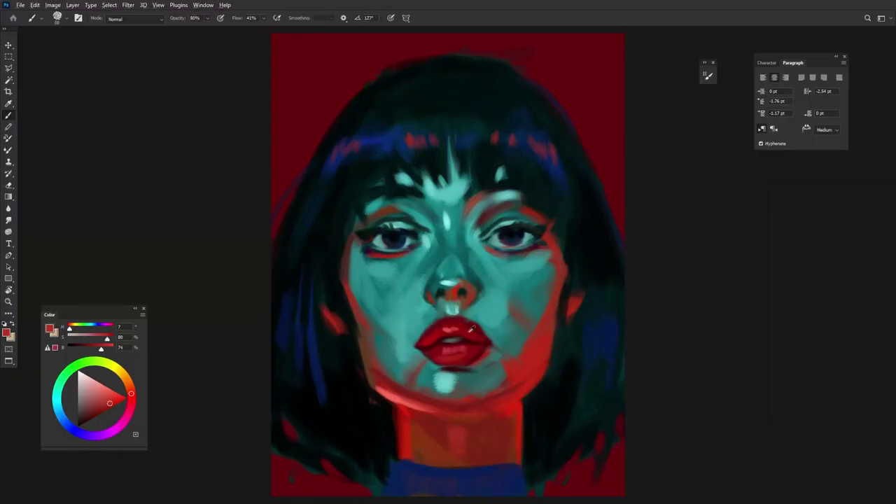
pyautogui.moveTo(522, 232); pyautogui.dragTo(510, 240)
pyautogui.keyDown('alt'); pyautogui.click(518, 235); pyautogui.keyUp('alt')
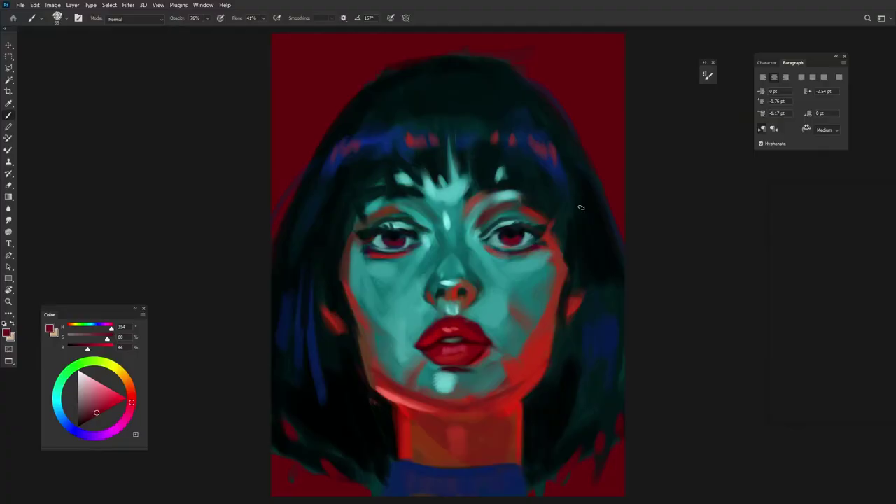
pyautogui.keyDown('alt'); pyautogui.click(597, 143); pyautogui.keyUp('alt')
pyautogui.moveTo(422, 350); pyautogui.dragTo(421, 399)
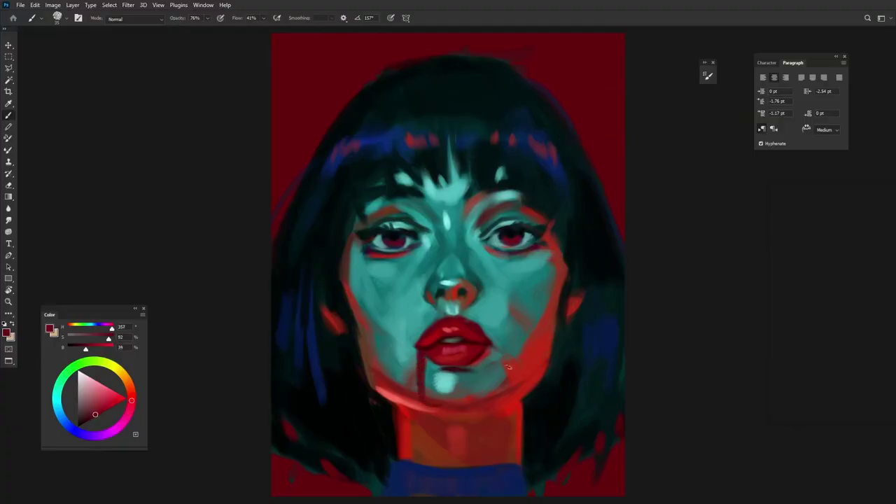
# Paint dark red blood drips below both lip corners, down the chin and neck.
pyautogui.moveTo(489, 348); pyautogui.dragTo(489, 399)
pyautogui.keyDown('alt'); pyautogui.click(483, 388); pyautogui.keyUp('alt')
pyautogui.moveTo(422, 361)
pyautogui.mouseDown()
pyautogui.moveTo(424, 402)
pyautogui.moveTo(490, 397)
pyautogui.mouseUp()
pyautogui.moveTo(482, 357)
pyautogui.mouseDown()
pyautogui.moveTo(482, 393)
pyautogui.moveTo(443, 407)
pyautogui.moveTo(481, 448)
pyautogui.mouseUp()
pyautogui.keyDown('alt'); pyautogui.click(473, 411); pyautogui.keyUp('alt')
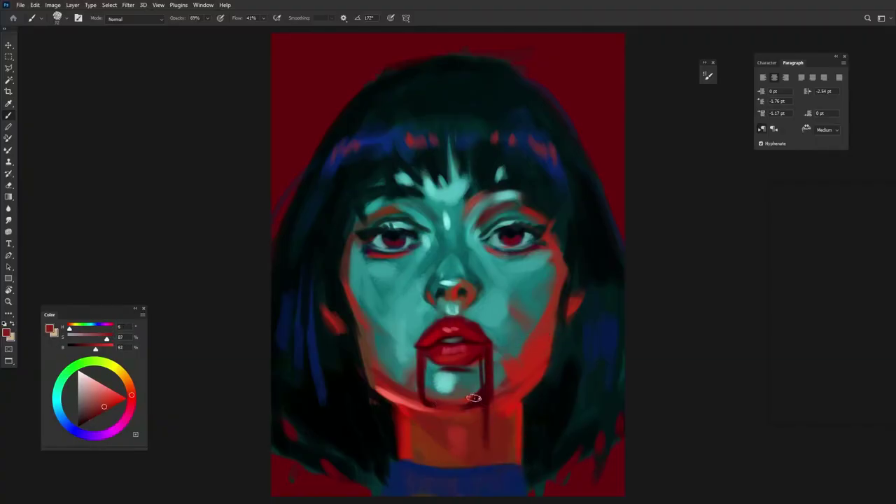
pyautogui.keyDown('alt'); pyautogui.click(493, 393); pyautogui.keyUp('alt')
# Paint two small pale fangs on the lips using a light grey-teal.
pyautogui.keyDown('alt'); pyautogui.click(428, 364); pyautogui.keyUp('alt')
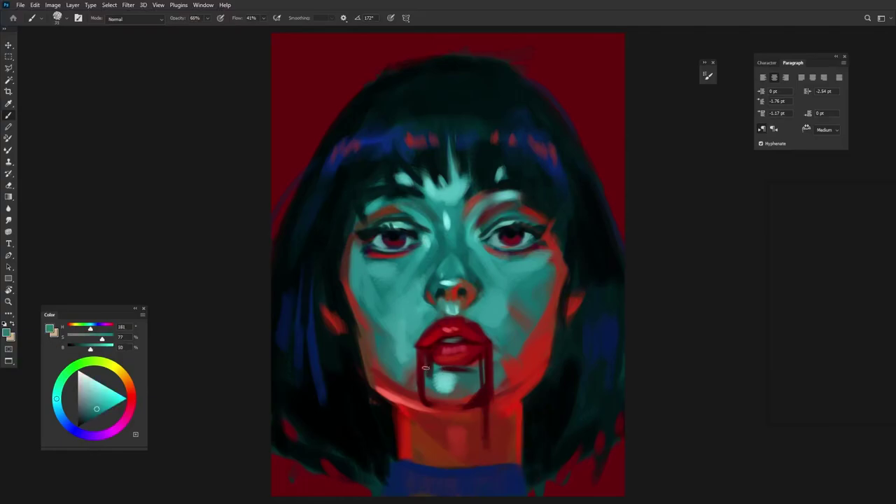
pyautogui.keyDown('alt'); pyautogui.click(440, 343); pyautogui.keyUp('alt')
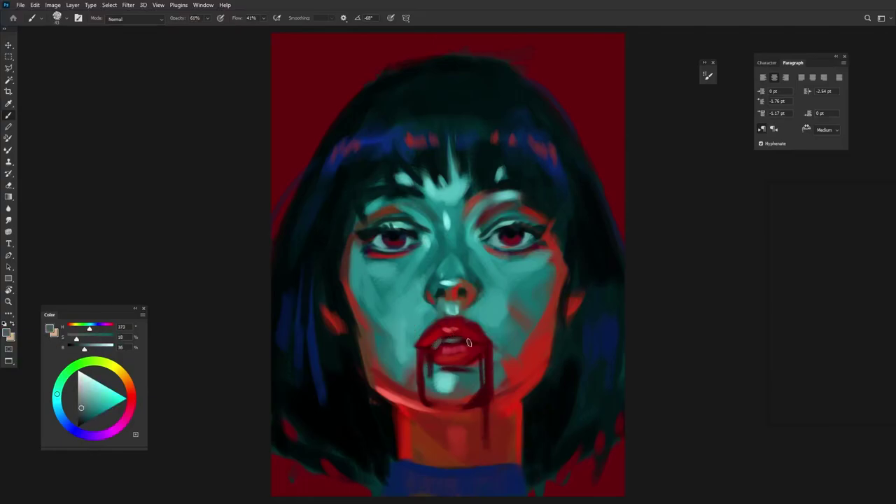
pyautogui.moveTo(433, 341); pyautogui.dragTo(435, 349)
pyautogui.moveTo(472, 339); pyautogui.dragTo(471, 346)
# Adjust brush opacity with the 5 key and resample dark and bright reds from the lips.
pyautogui.press('5')
pyautogui.keyDown('alt'); pyautogui.click(463, 346); pyautogui.keyUp('alt')
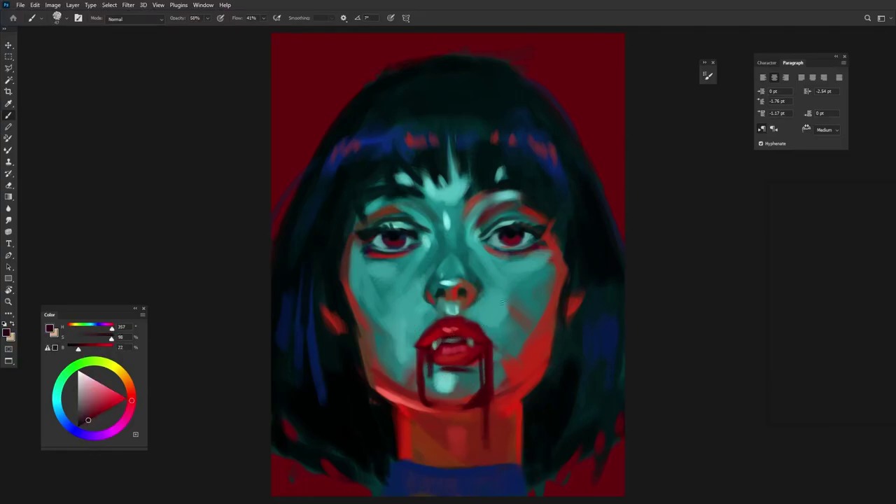
pyautogui.keyDown('alt'); pyautogui.click(473, 342); pyautogui.keyUp('alt')
pyautogui.keyDown('alt'); pyautogui.click(431, 345); pyautogui.keyUp('alt')
pyautogui.press('5')
pyautogui.press('5')
pyautogui.keyDown('alt'); pyautogui.click(448, 326); pyautogui.keyUp('alt')
pyautogui.keyDown('alt'); pyautogui.click(509, 387); pyautogui.keyUp('alt')
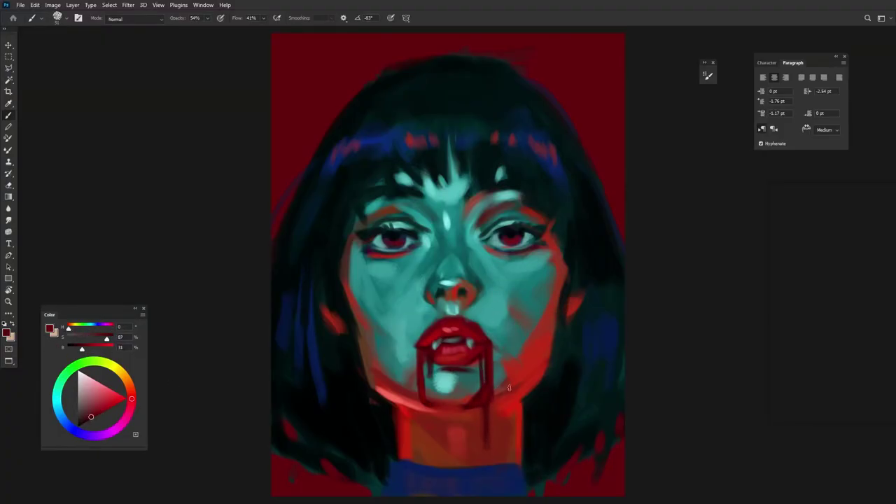
# Sample a brighter red from the canvas for the final touches.
pyautogui.keyDown('alt'); pyautogui.click(541, 322); pyautogui.keyUp('alt')
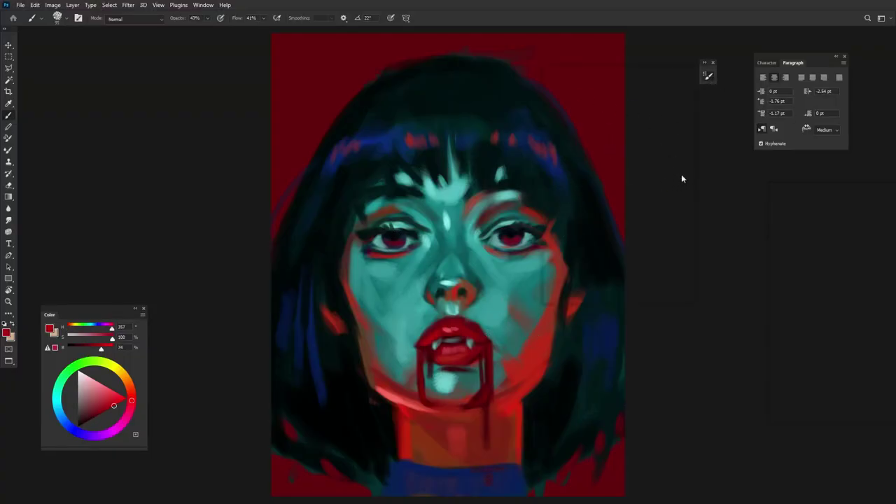